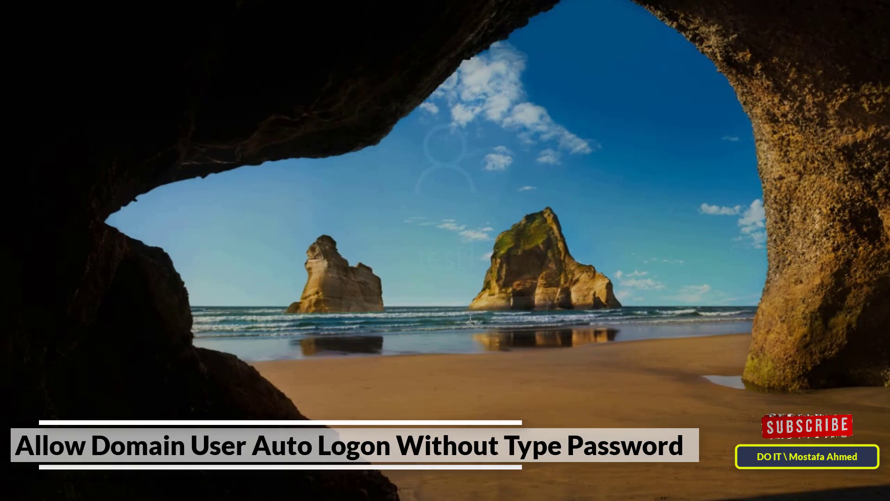
Dismiss the lock screen and sign in with the domain user's account password.
left_click(424, 352)
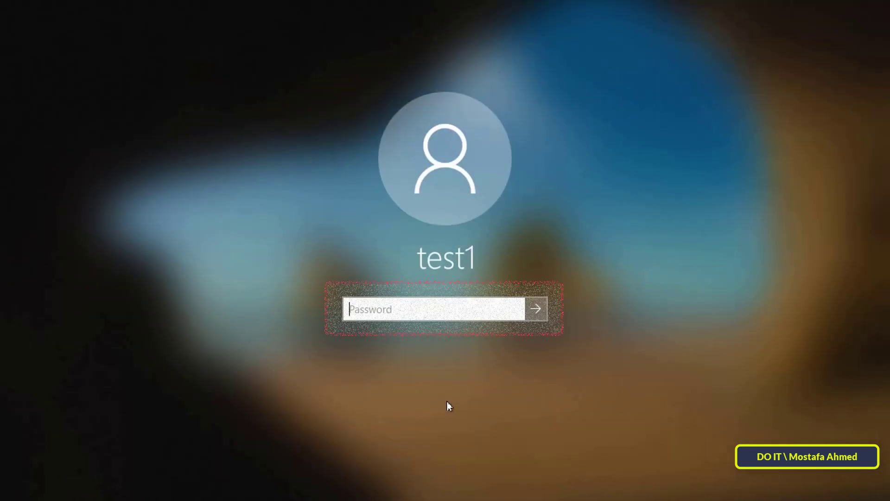
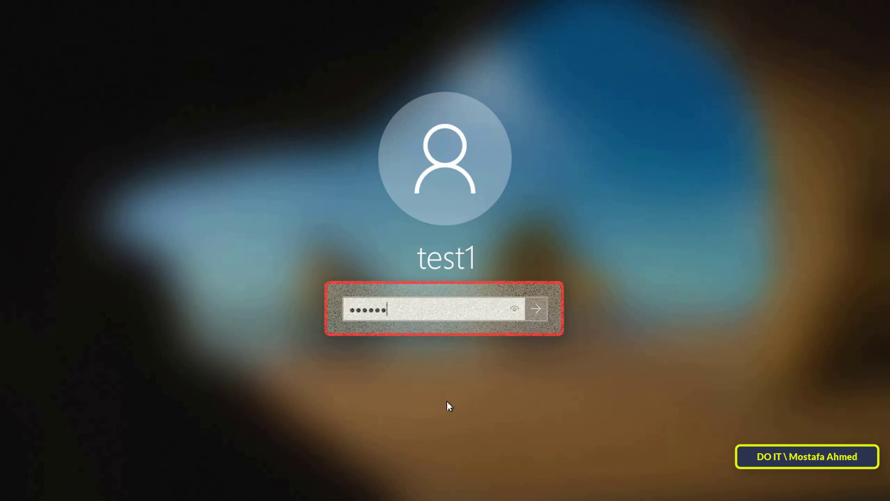
key("Return")
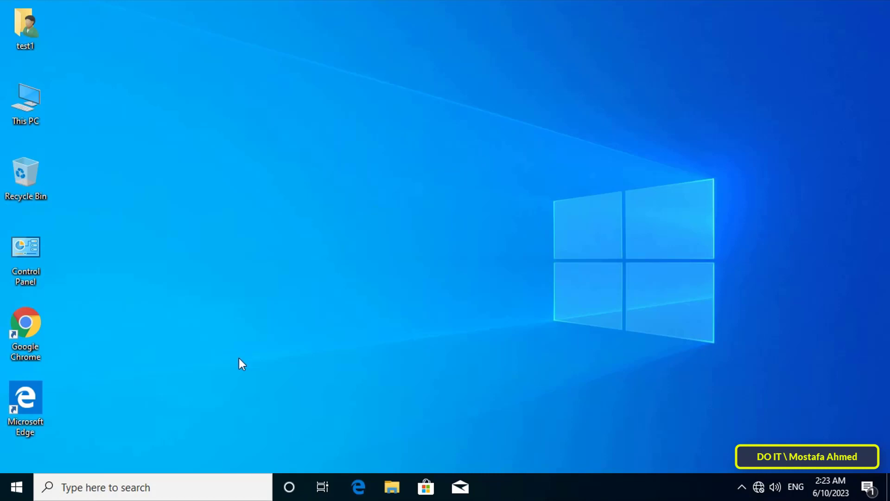
Search Windows for 'registry editor' and launch Registry Editor from the results.
left_click(188, 485)
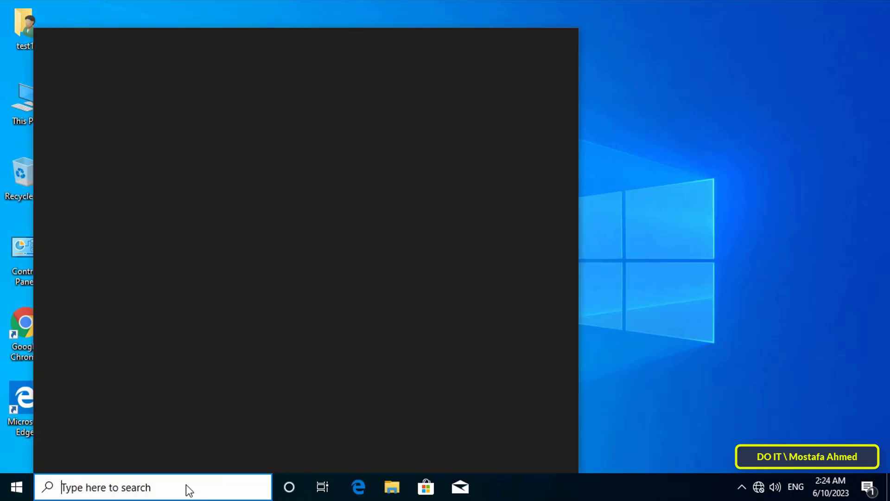
type("reg")
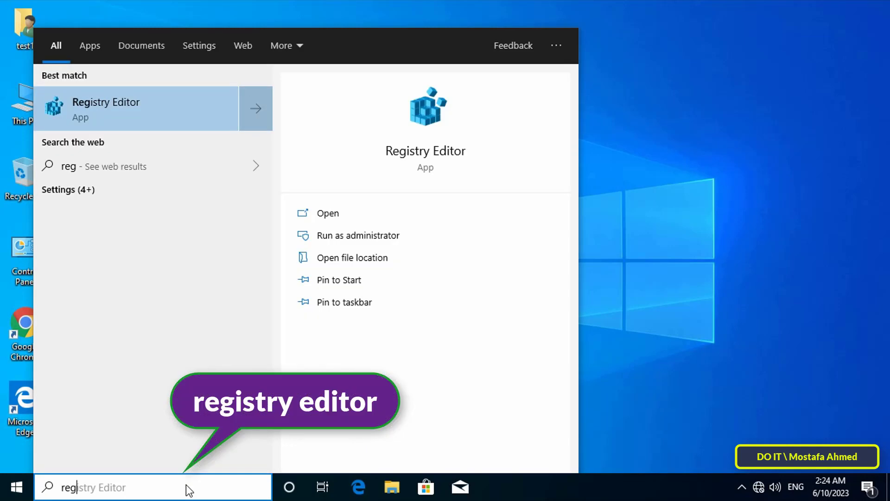
type("i")
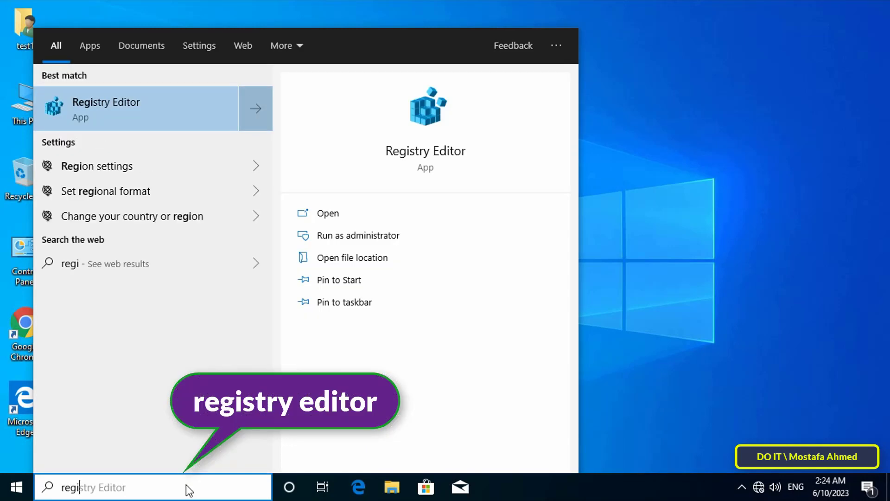
type("stry editor")
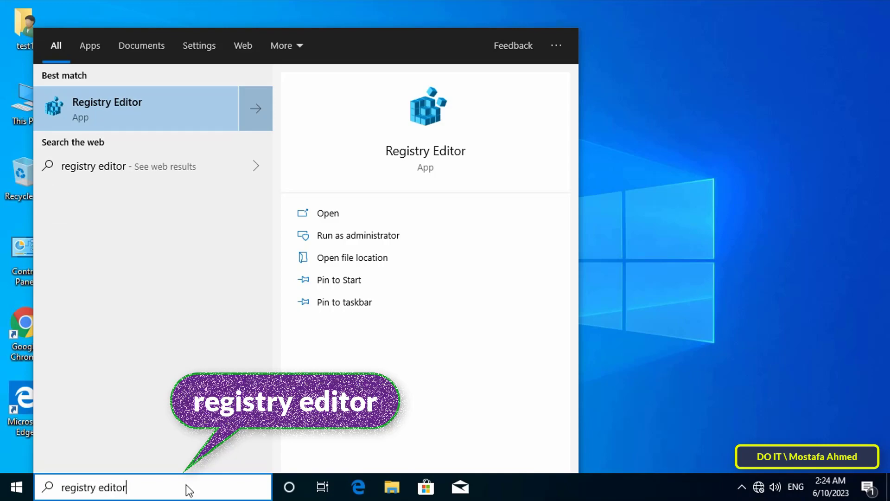
left_click(169, 109)
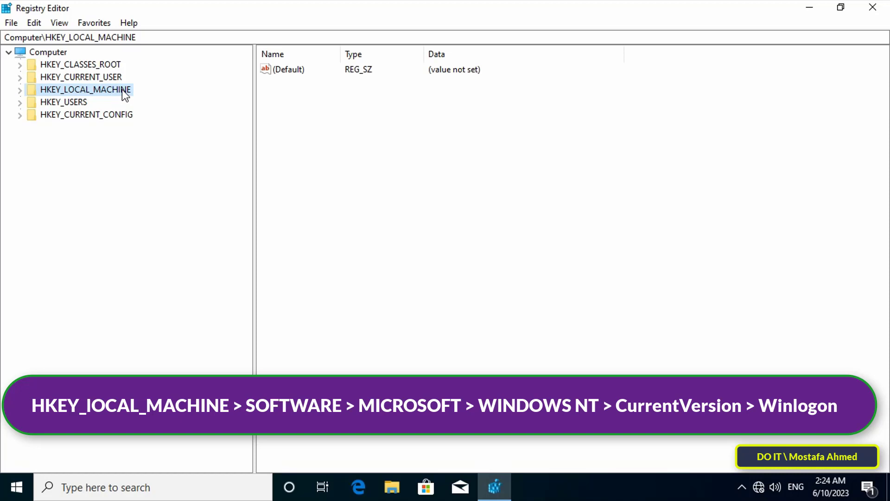
Browse to HKLM\SOFTWARE\Microsoft\Windows NT\CurrentVersion\Winlogon and select its AutoAdminLogon value.
double_click(123, 90)
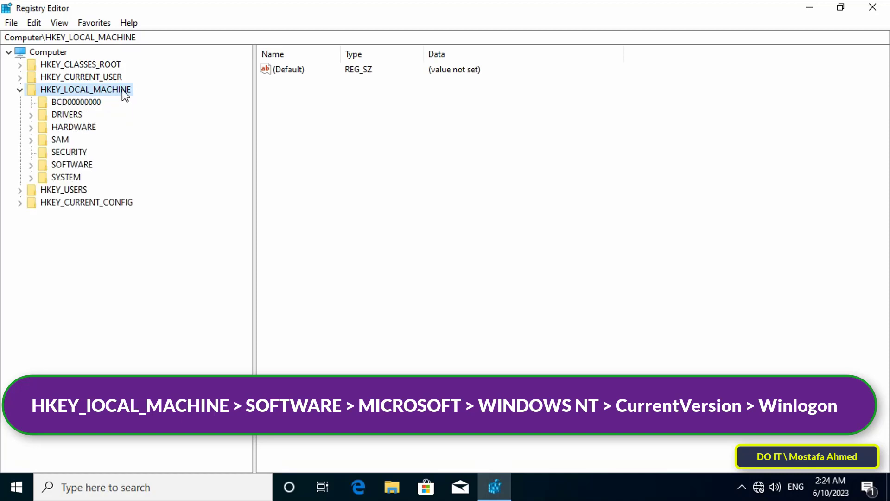
double_click(86, 164)
double_click(85, 252)
left_click_drag(254, 237, 284, 230)
scroll(184, 313, "down", 20)
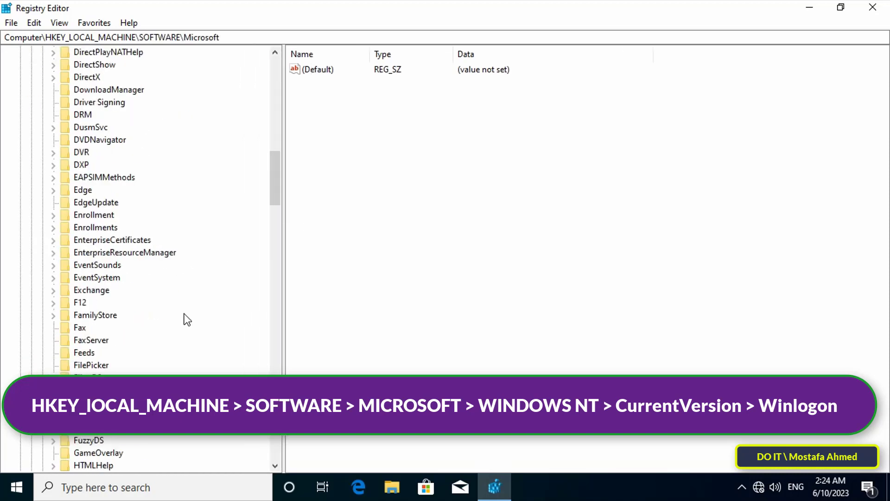
scroll(184, 313, "down", 6)
double_click(100, 252)
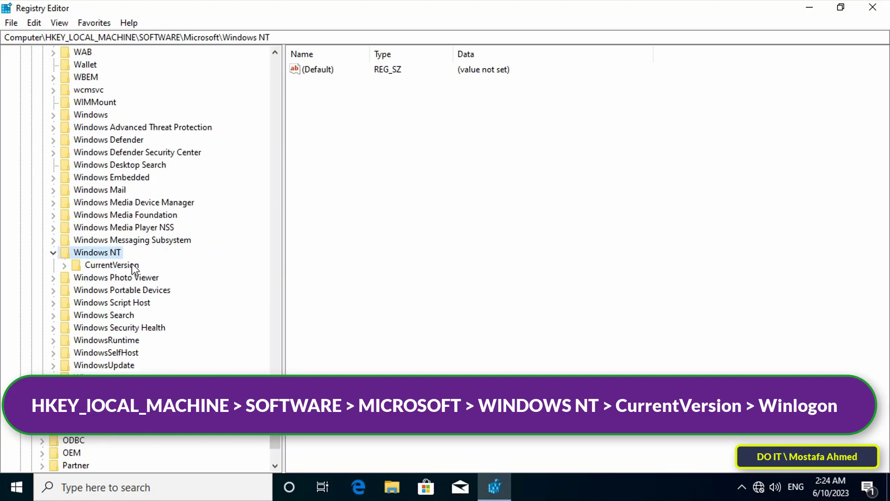
double_click(125, 265)
scroll(161, 273, "down", 20)
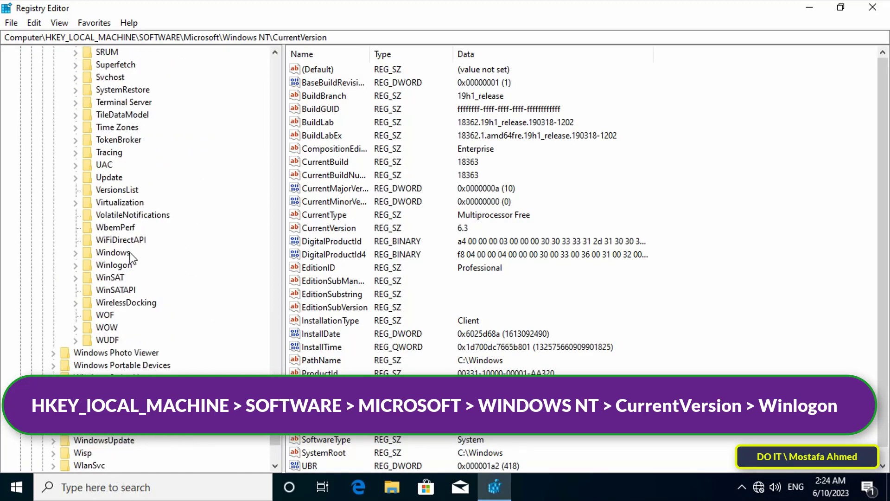
left_click(114, 265)
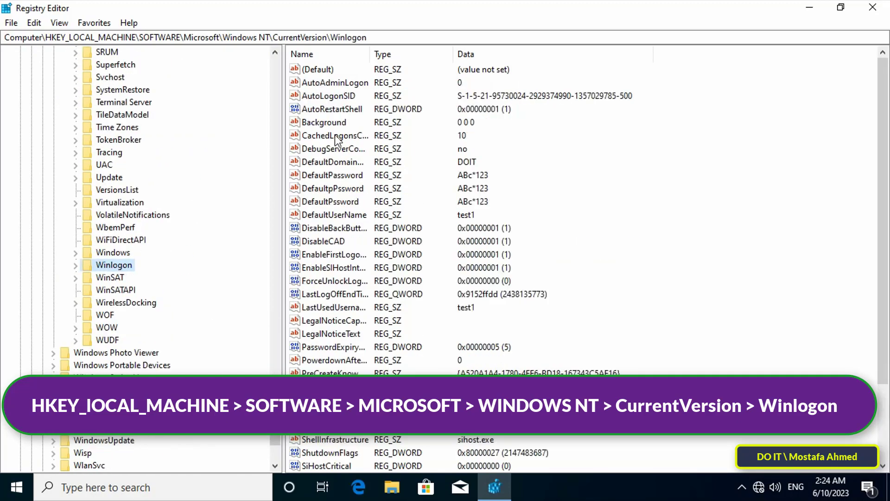
left_click(335, 85)
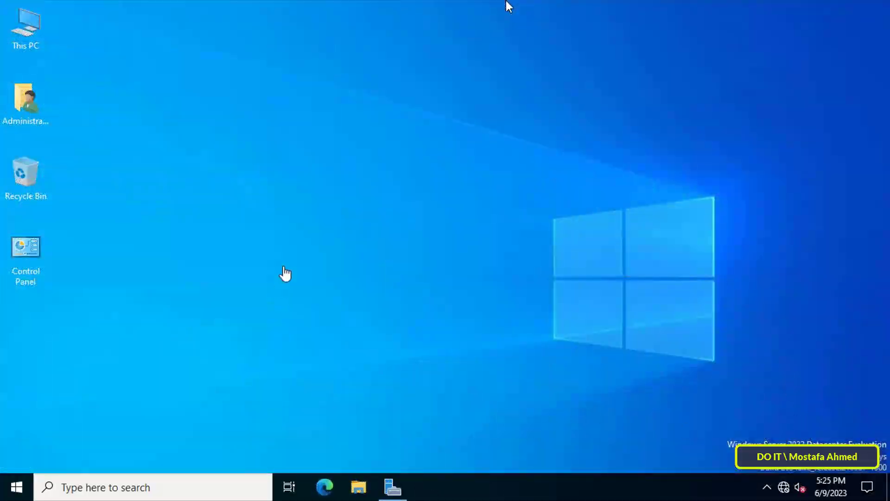
Launch Group Policy Management from Server Manager's Tools menu.
left_click(393, 486)
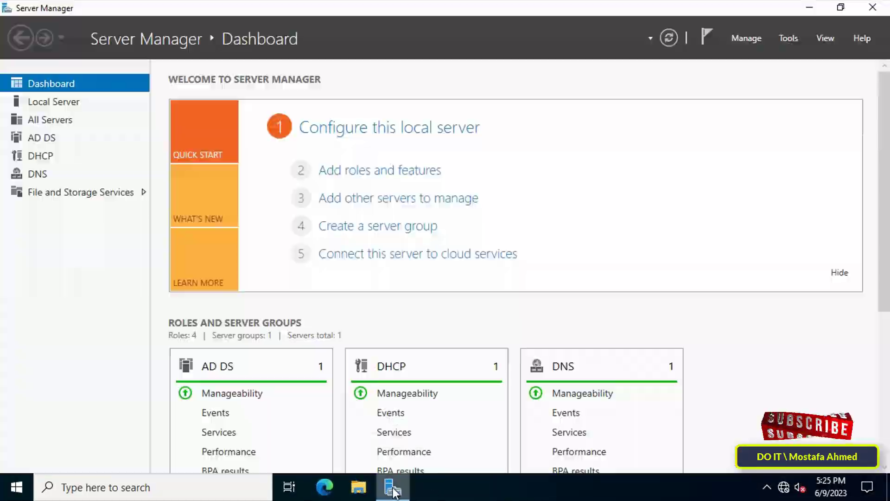
left_click(791, 39)
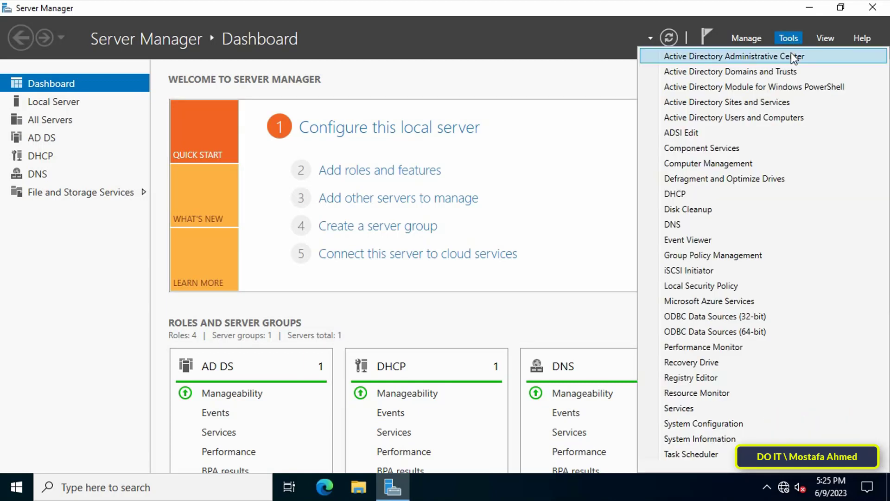
left_click(795, 255)
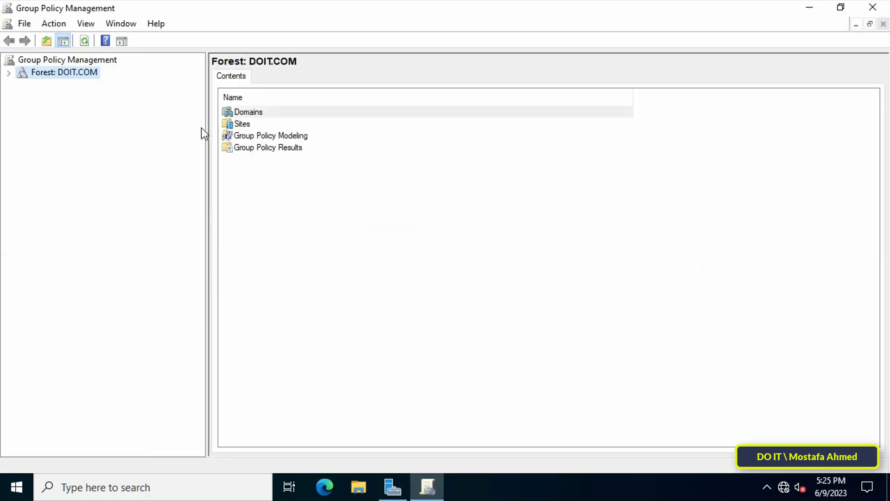
Expand the forest and Domains node to select the DOIT.COM domain.
left_click(8, 73)
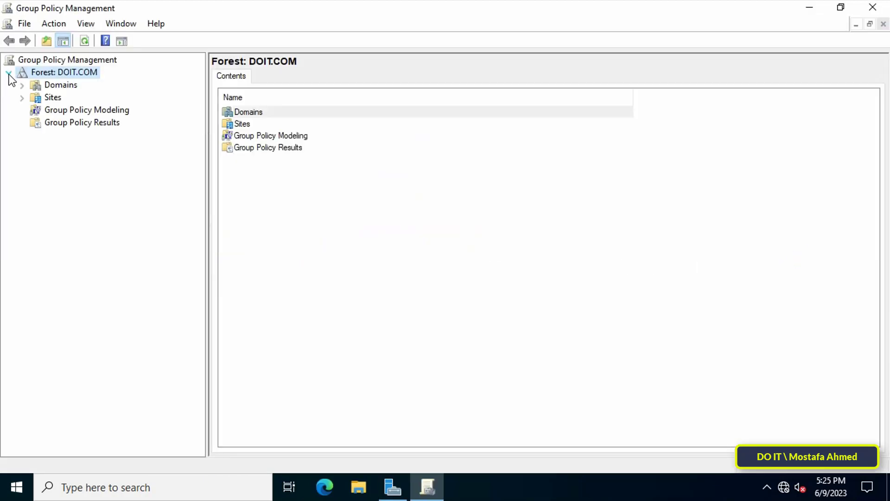
left_click(21, 86)
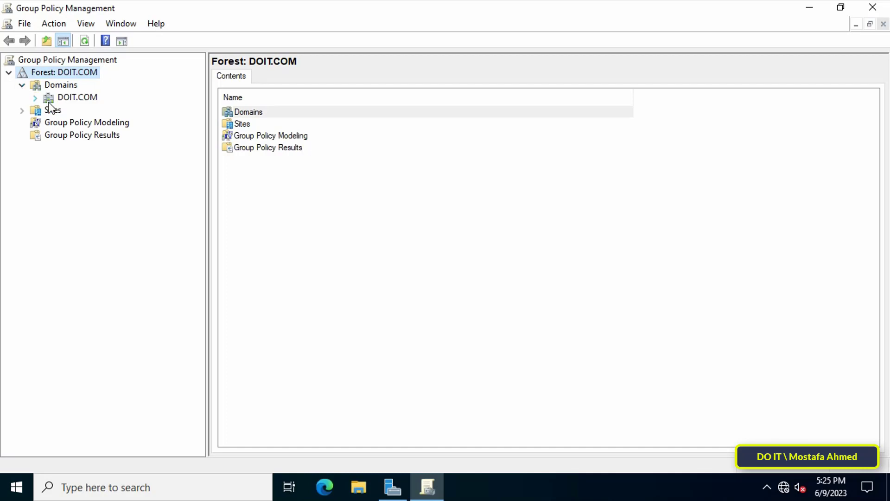
left_click(36, 99)
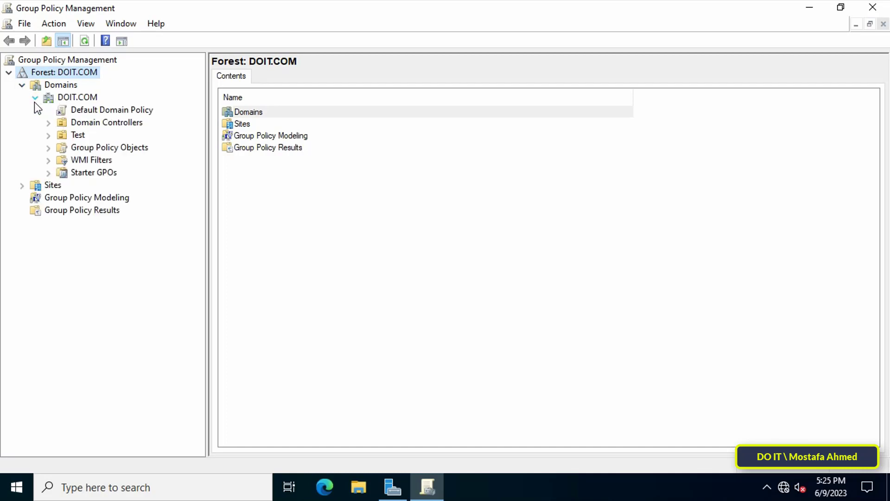
left_click(83, 100)
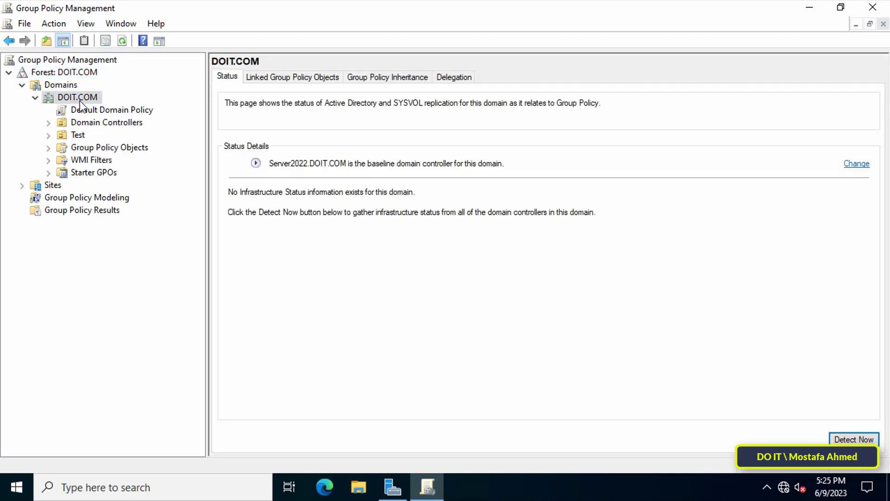
right_click(82, 100)
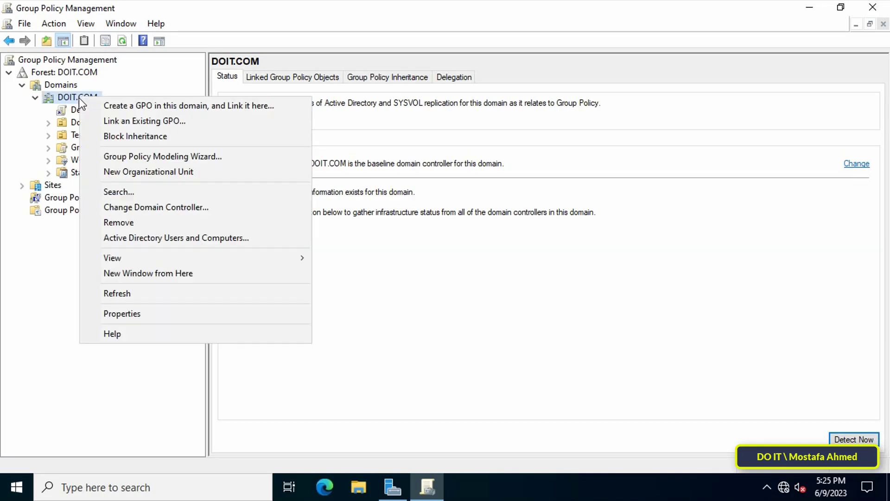
Create a GPO named 'Auto Logon' in the domain and link it to DOIT.COM.
left_click(213, 115)
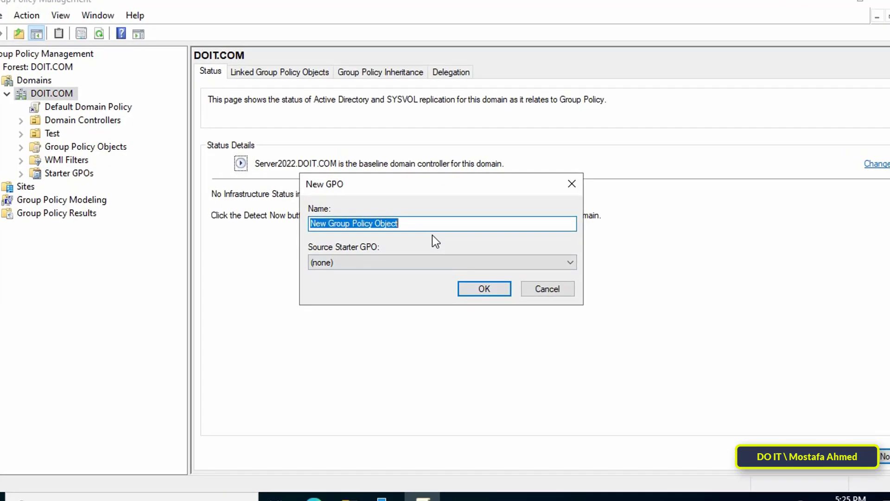
type("Auto Logon")
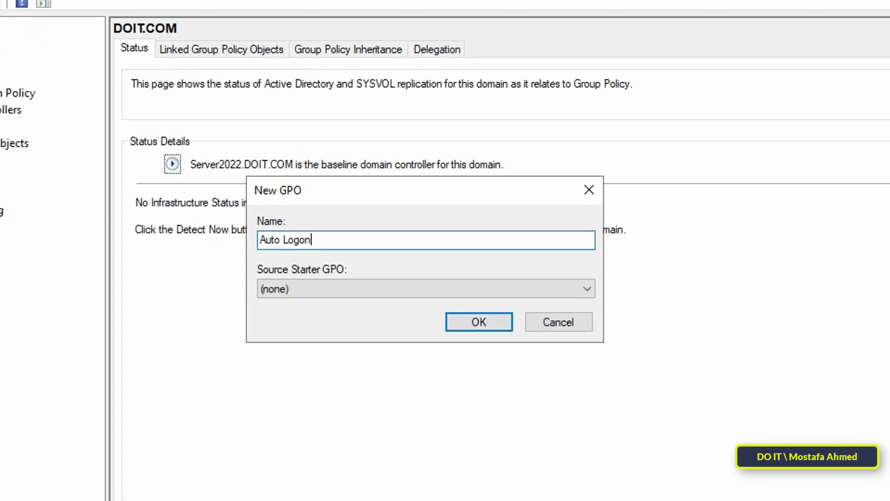
left_click(486, 323)
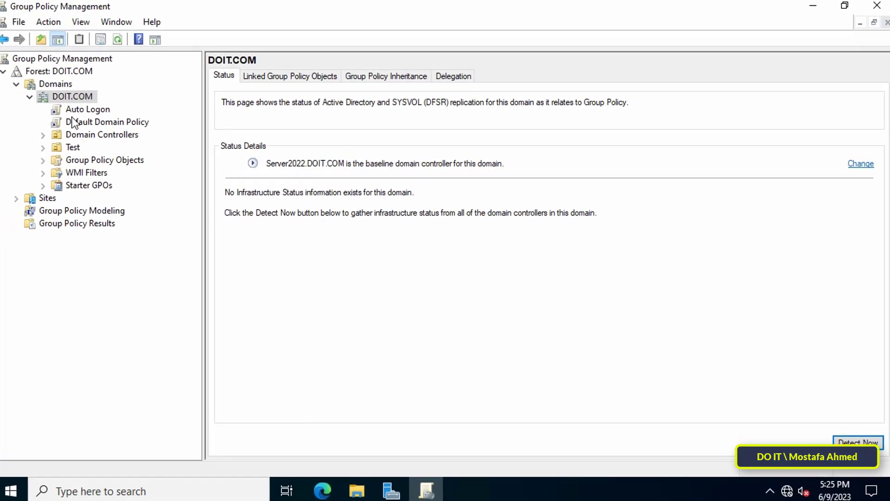
Select the Auto Logon GPO and open it for editing.
left_click(14, 101)
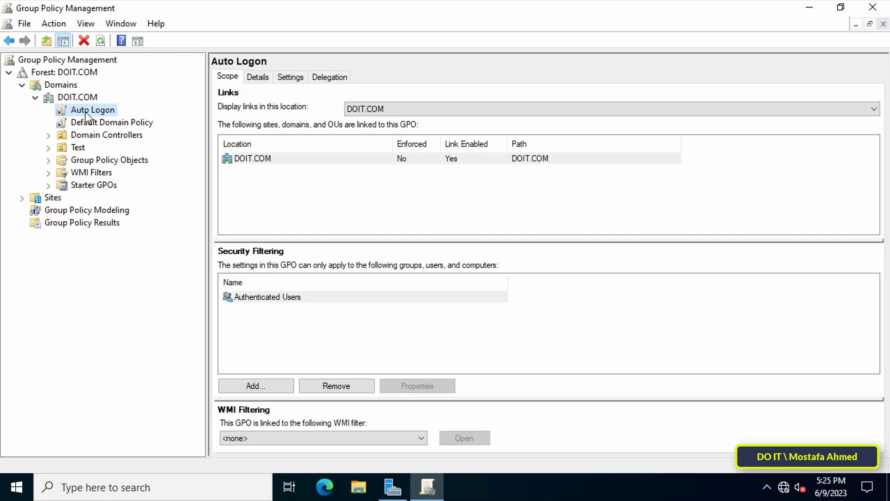
right_click(95, 112)
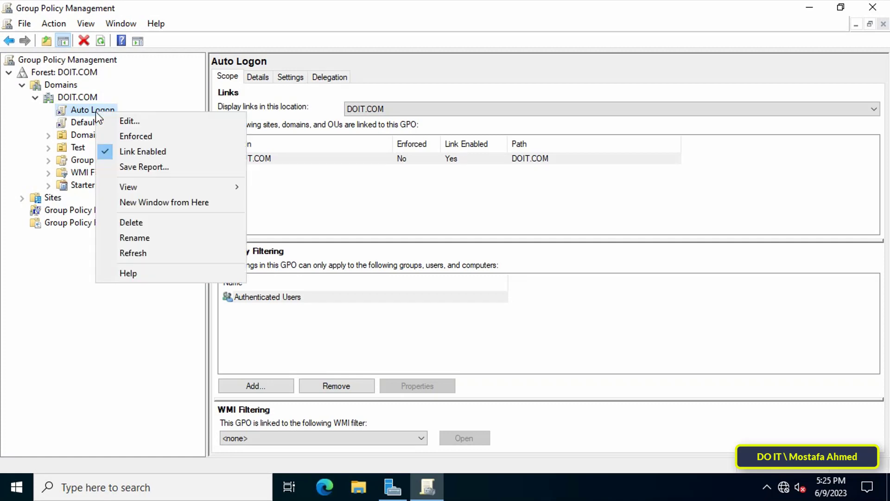
left_click(182, 124)
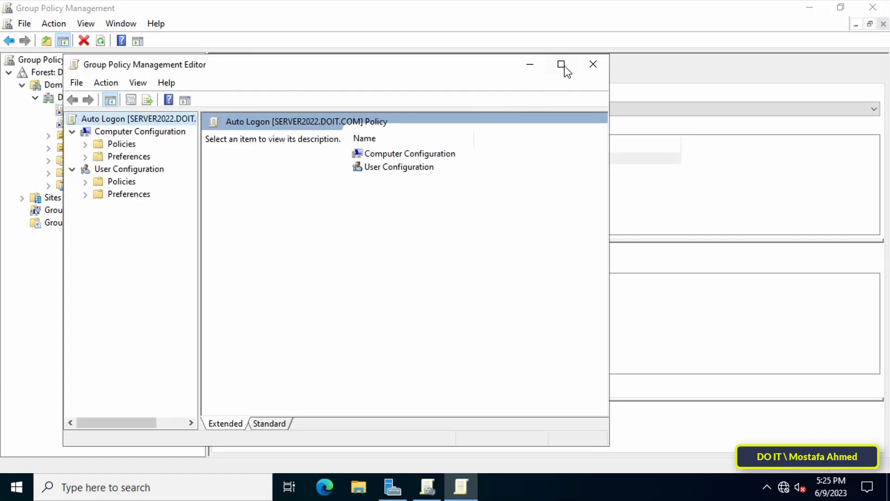
Maximize the editor and go to Computer Configuration > Preferences > Windows Settings > Registry, bringing up the New menu.
left_click(563, 65)
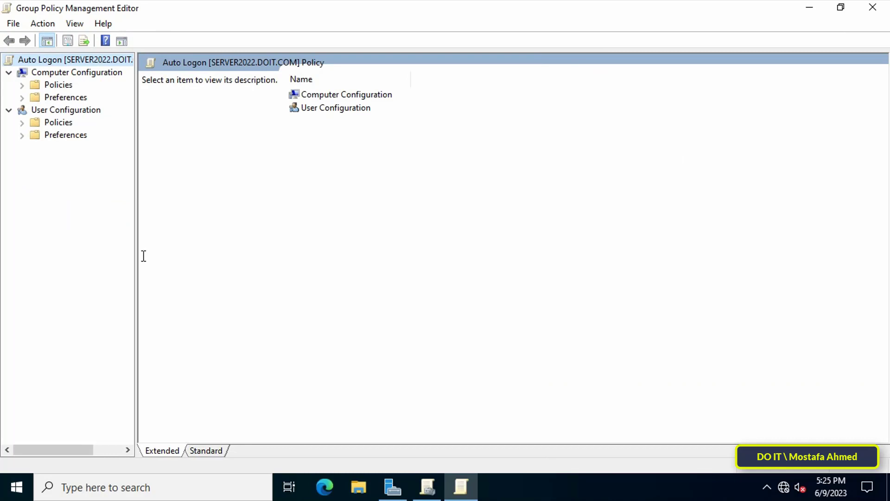
left_click_drag(135, 255, 209, 257)
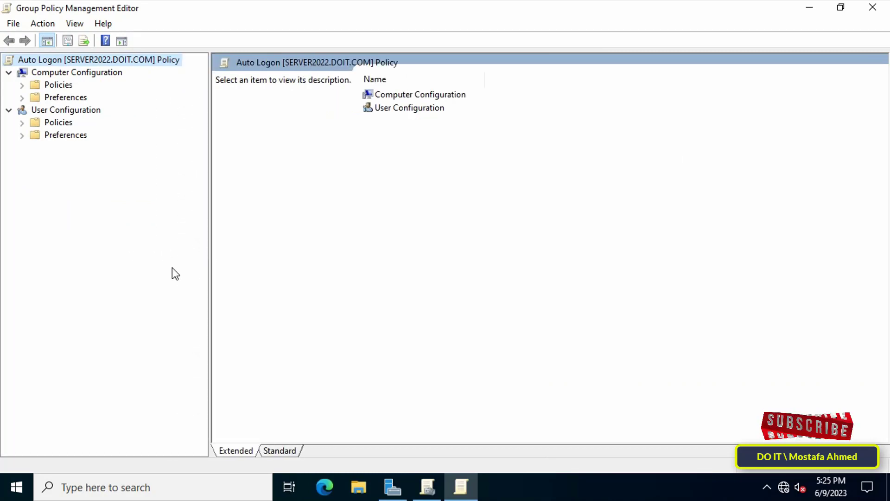
left_click(99, 72)
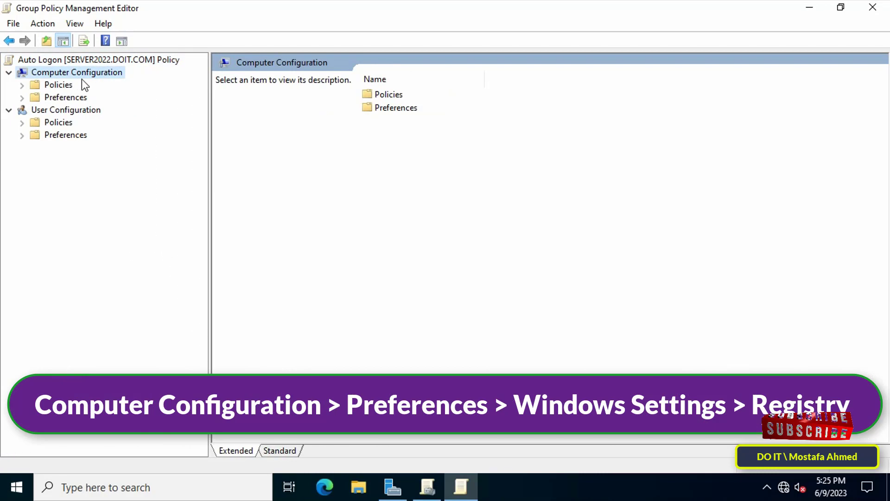
left_click(23, 97)
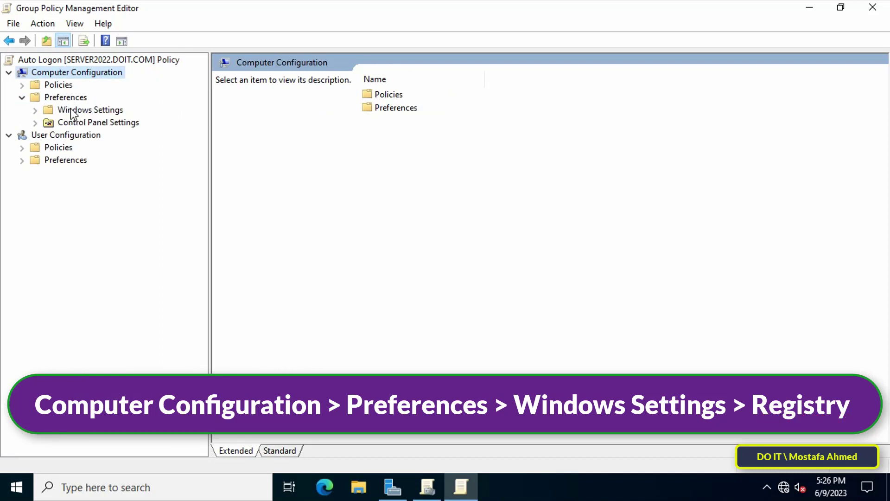
left_click(36, 111)
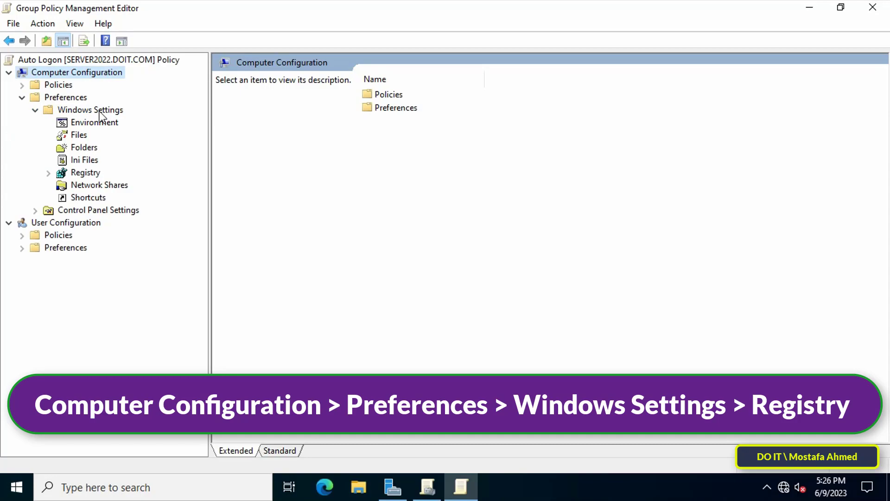
left_click(83, 174)
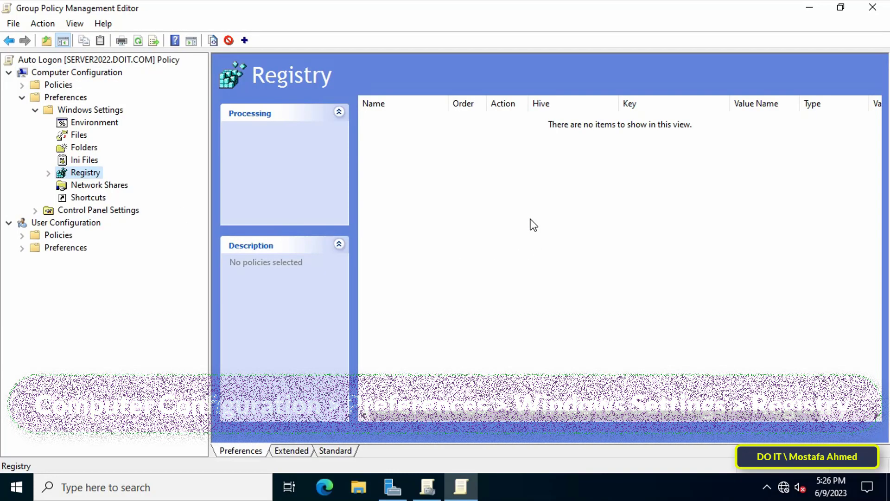
right_click(511, 201)
mouse_move(555, 214)
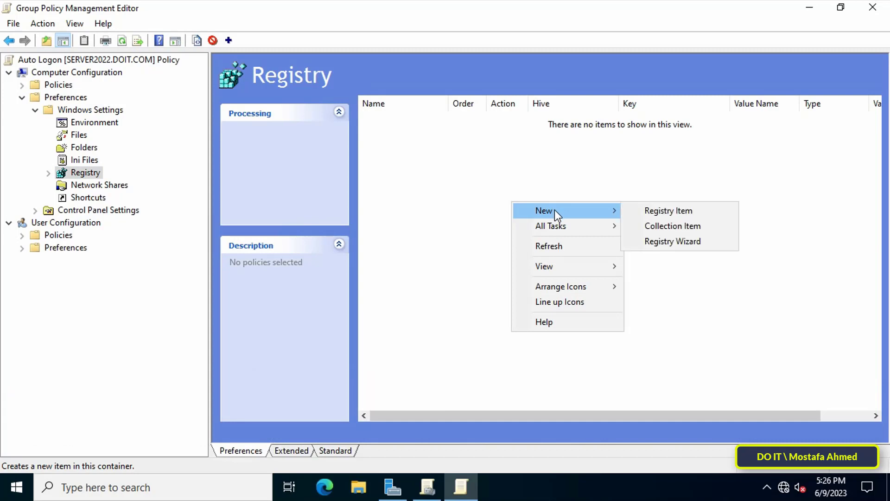
Create a new Registry Item with its action set to Update.
left_click(714, 214)
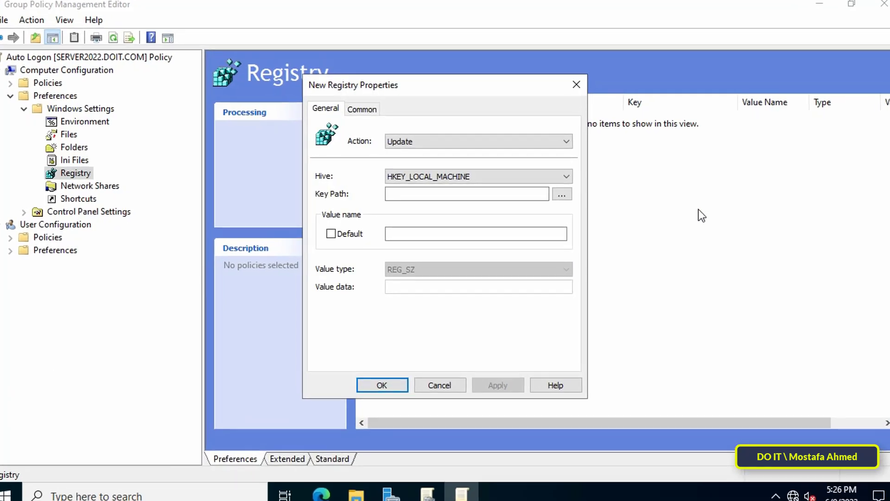
left_click(469, 145)
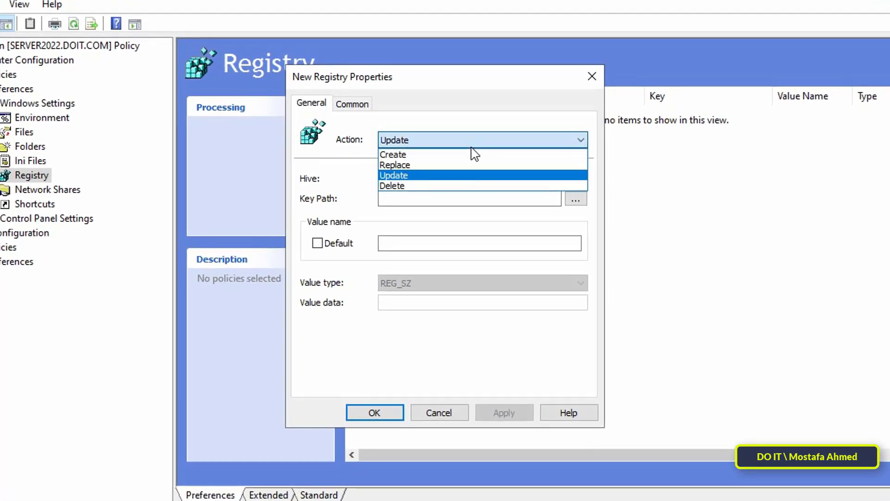
left_click(442, 176)
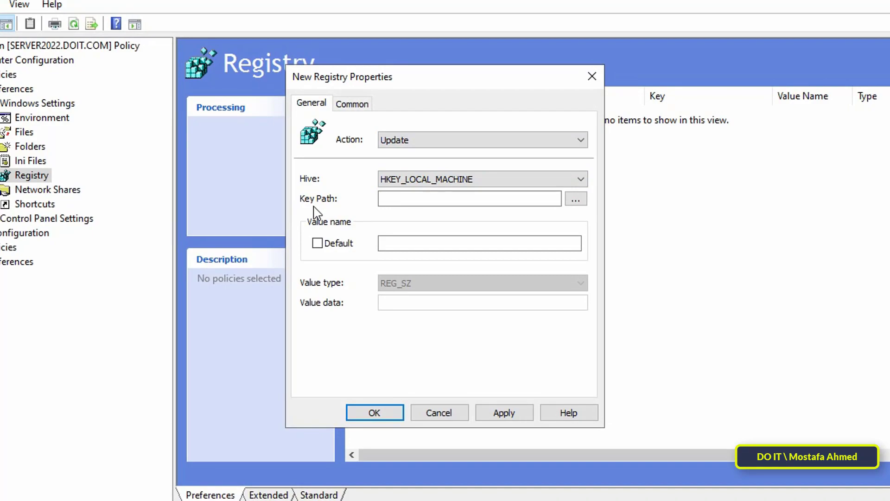
Set the key path to SOFTWARE\Microsoft\Windows NT\CurrentVersion\Winlogon under HKEY_LOCAL_MACHINE.
left_click(576, 200)
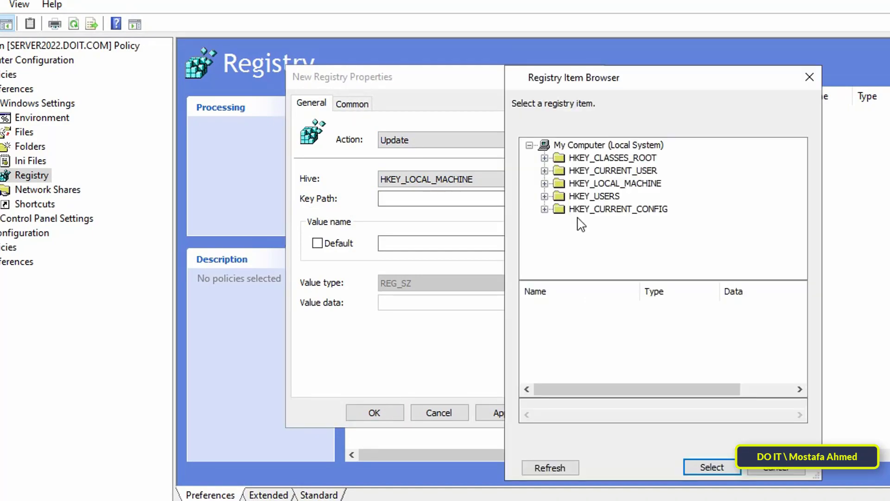
left_click_drag(597, 84, 409, 20)
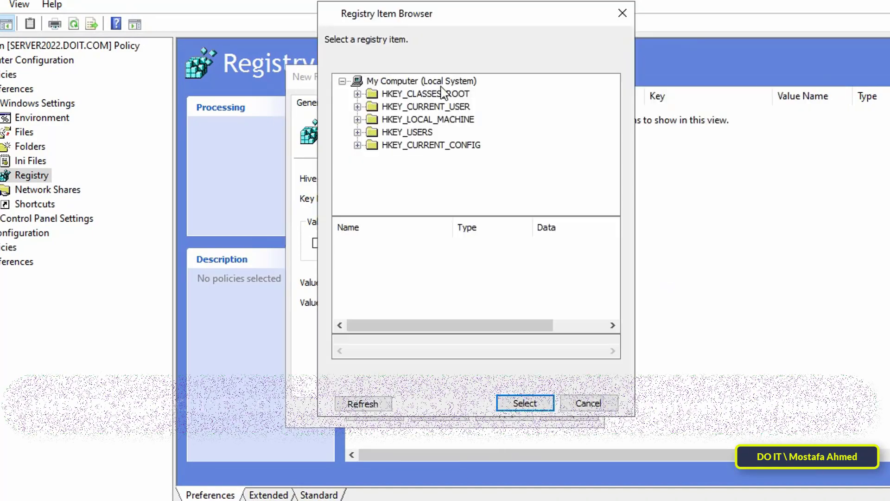
double_click(464, 120)
double_click(432, 170)
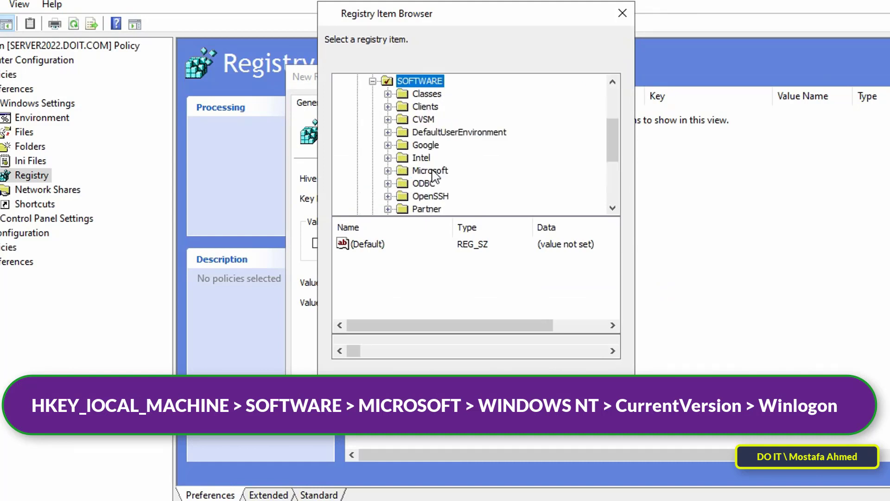
double_click(431, 170)
left_click_drag(612, 104, 618, 183)
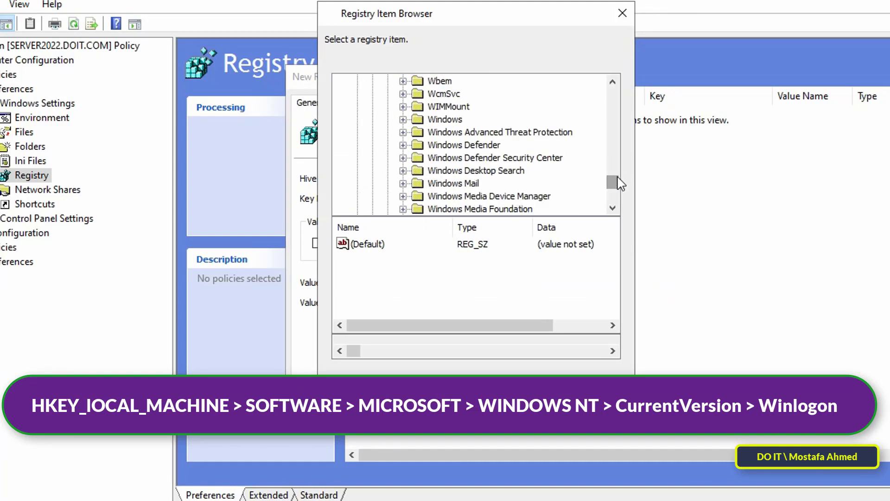
left_click(613, 208)
scroll(558, 191, "down", 1)
left_click(403, 158)
double_click(467, 172)
mouse_move(613, 164)
left_mouse_down()
mouse_move(613, 190)
mouse_move(614, 182)
left_mouse_up()
scroll(578, 195, "down", 3)
scroll(577, 195, "down", 3)
left_click(466, 160)
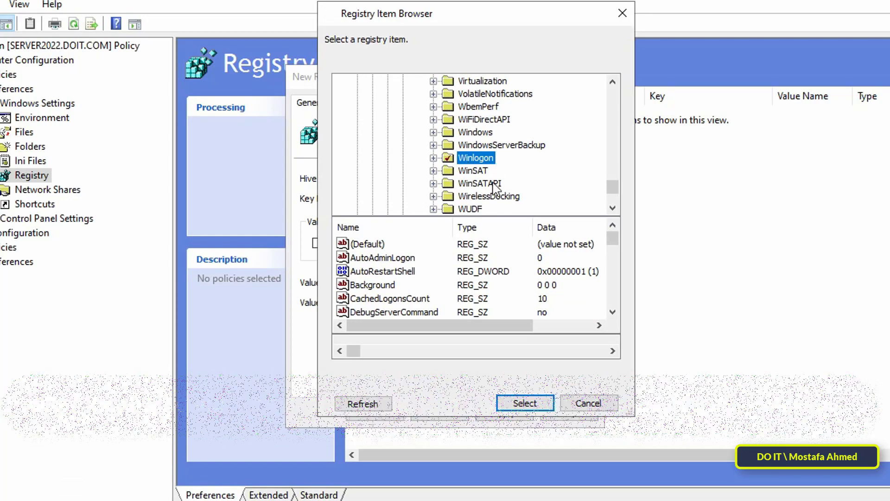
left_click(527, 403)
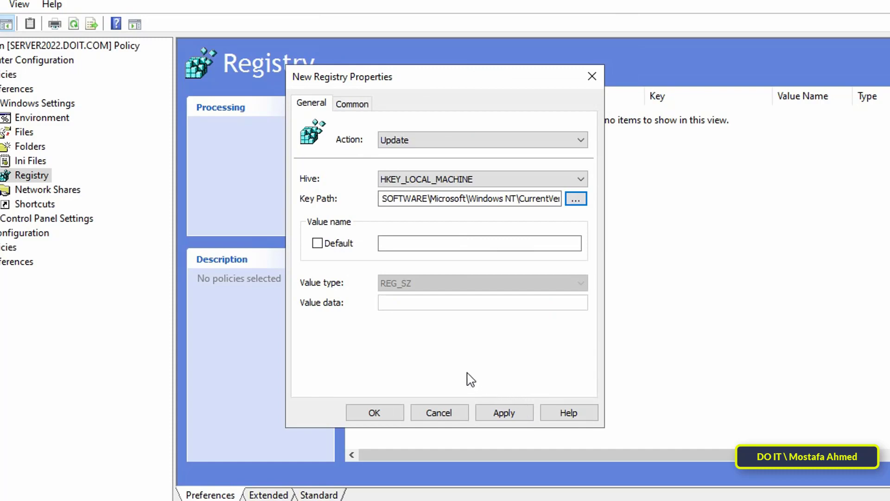
Enter value name AutoAdminLogon with value data 1, then apply and close the item.
type("A")
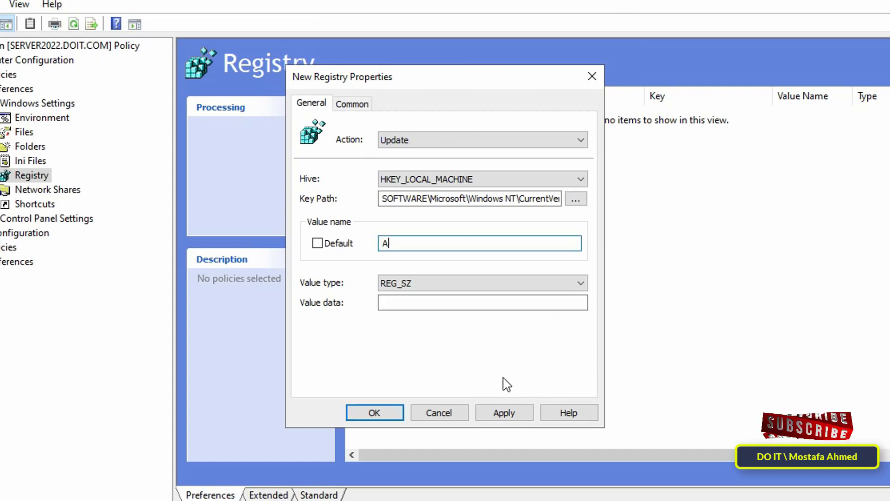
type("utoAdminLogon")
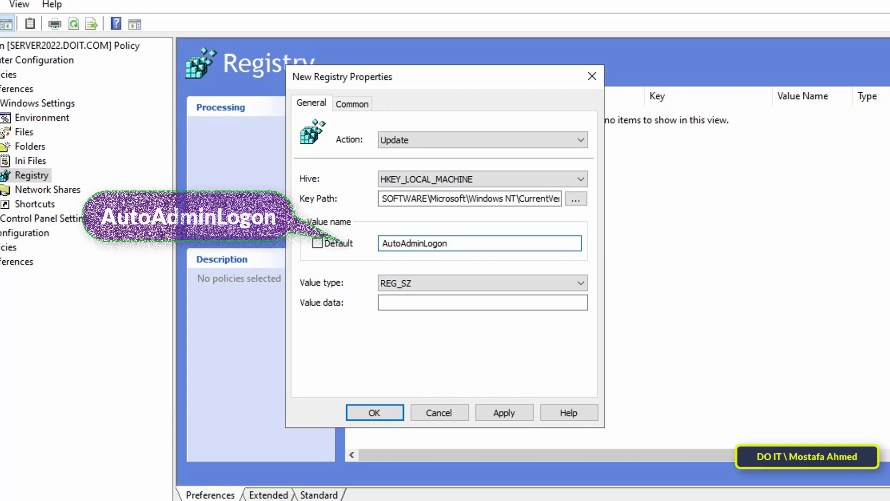
left_click(452, 304)
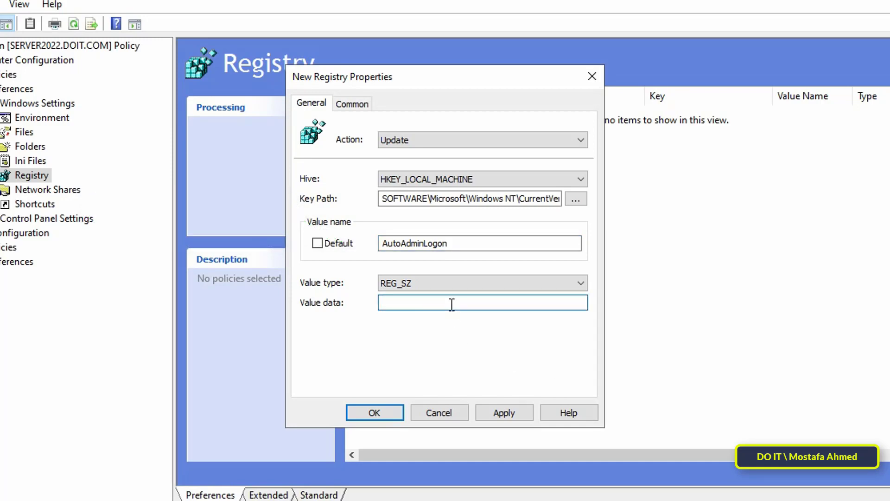
left_click(523, 415)
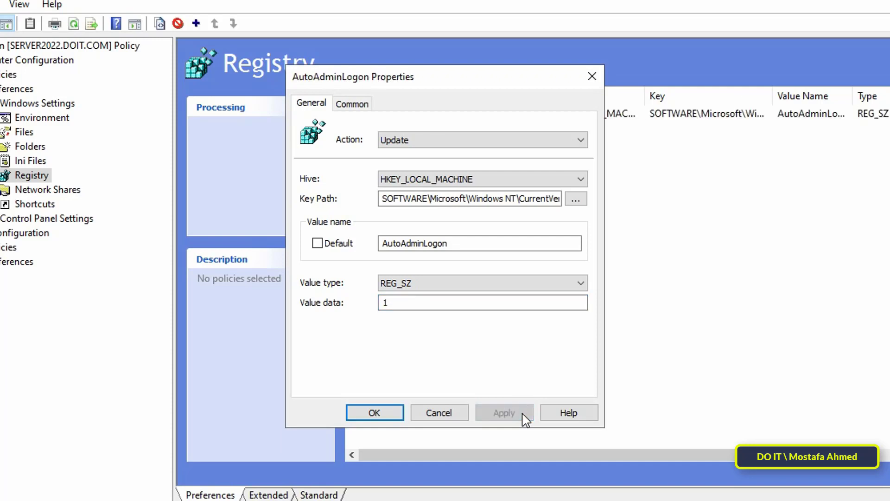
left_click(398, 416)
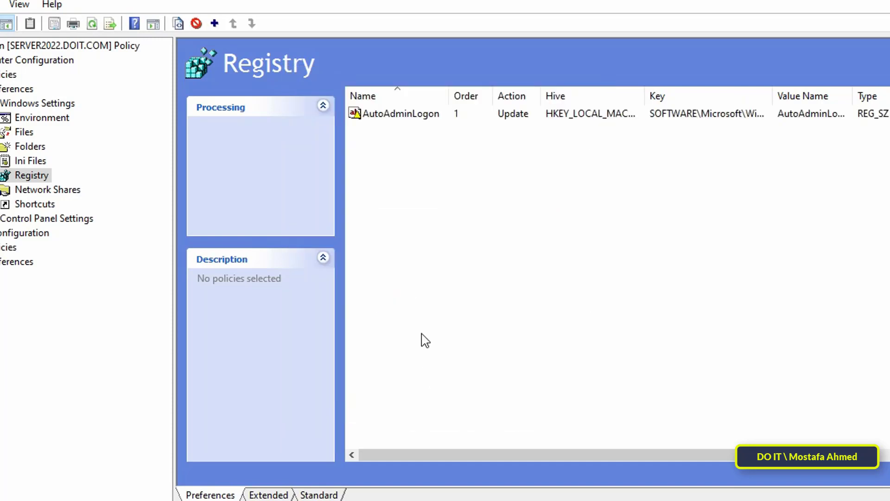
right_click(495, 221)
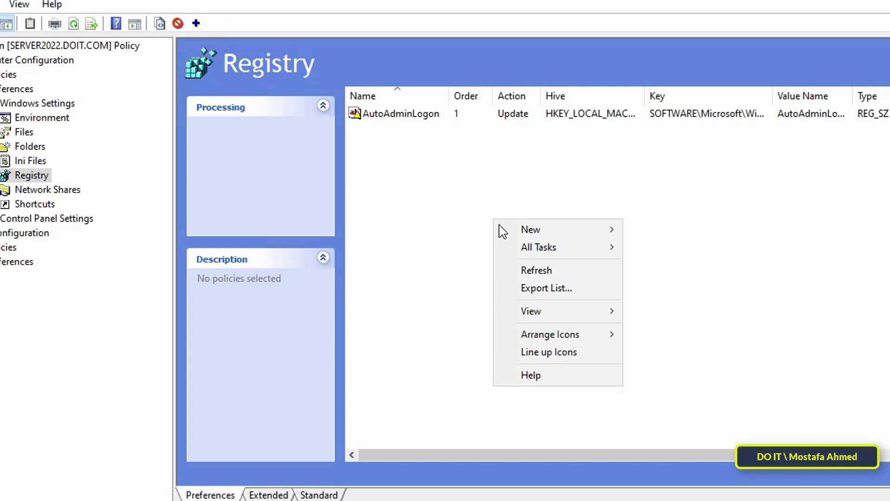
Start a second registry item and browse to the HKLM ...\CurrentVersion\Winlogon key.
mouse_move(524, 232)
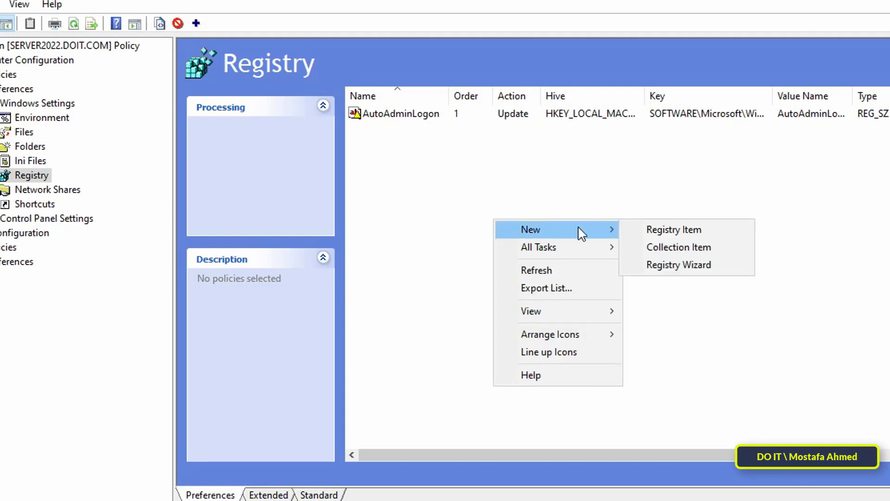
left_click(638, 228)
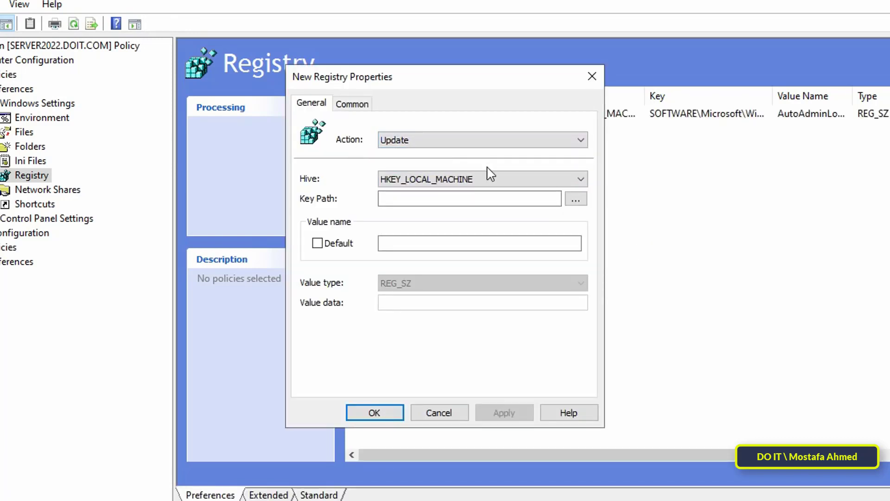
left_click(575, 199)
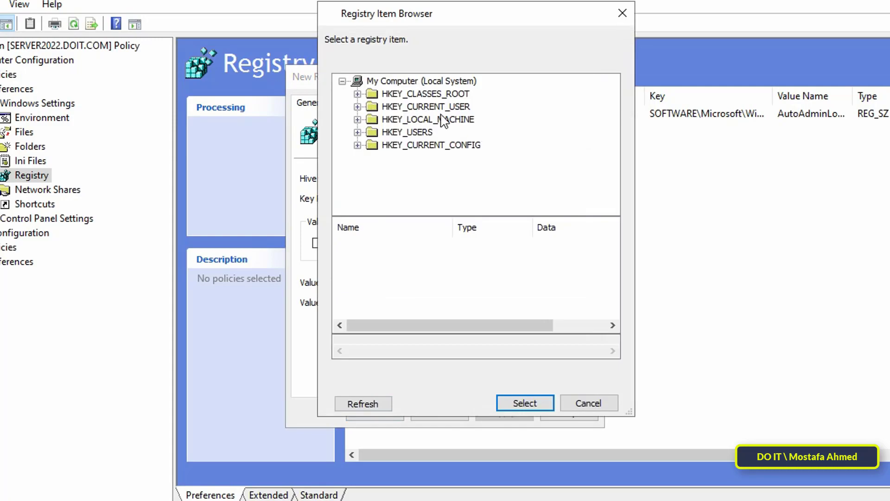
double_click(438, 119)
double_click(436, 172)
double_click(432, 175)
left_click_drag(612, 107, 617, 178)
left_click(612, 208)
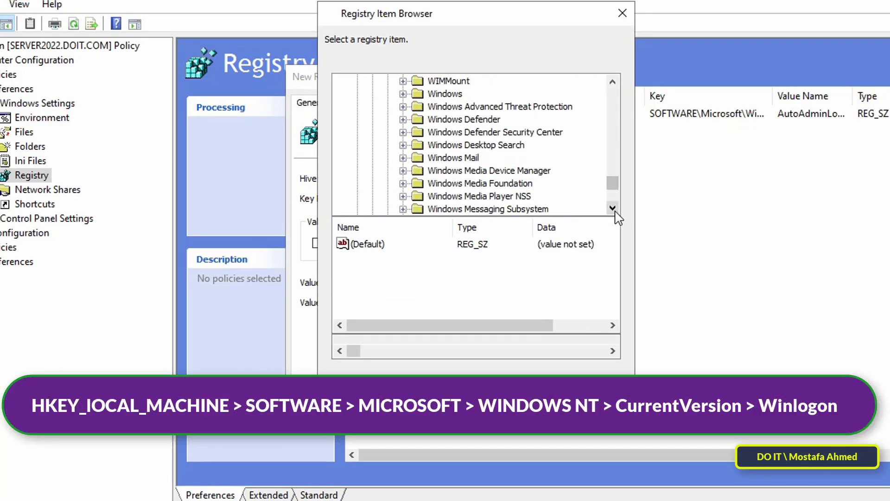
left_click(613, 208)
double_click(452, 183)
left_click(473, 197)
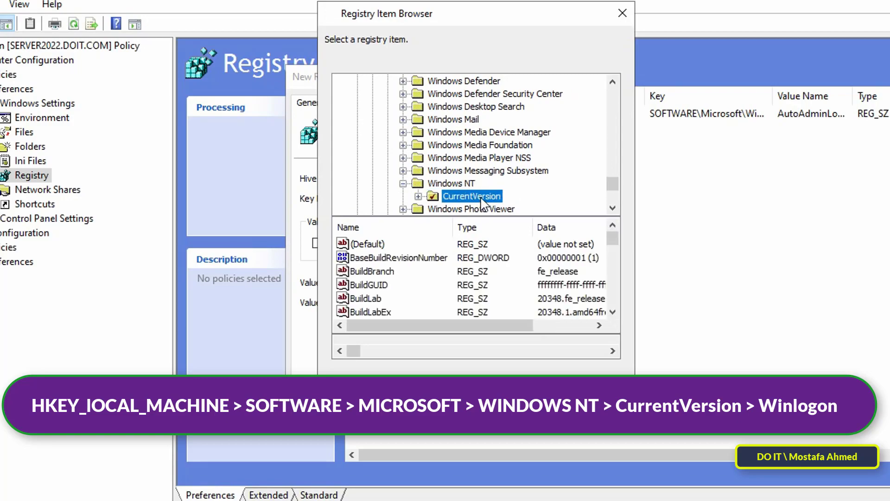
double_click(482, 199)
left_click_drag(612, 159, 603, 188)
left_click(489, 185)
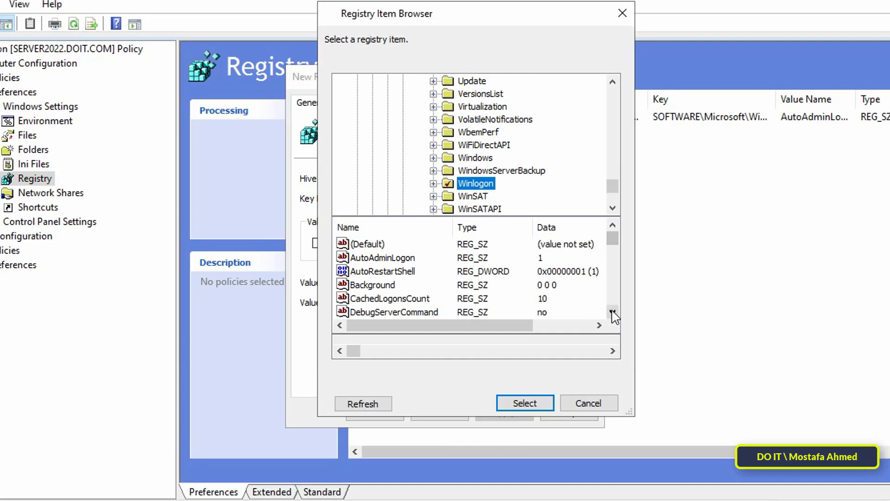
left_click(613, 311)
left_click(613, 312)
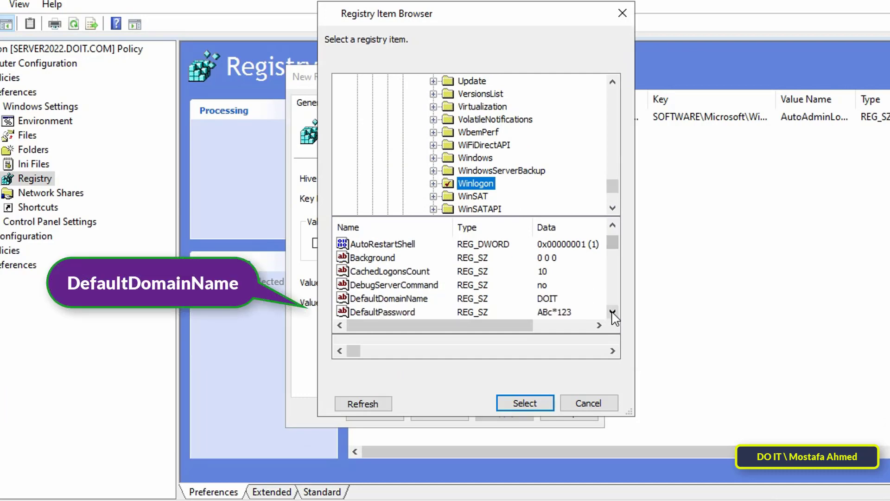
Pick the DefaultDomainName value with data DOIT, then apply and save the item.
left_click(404, 299)
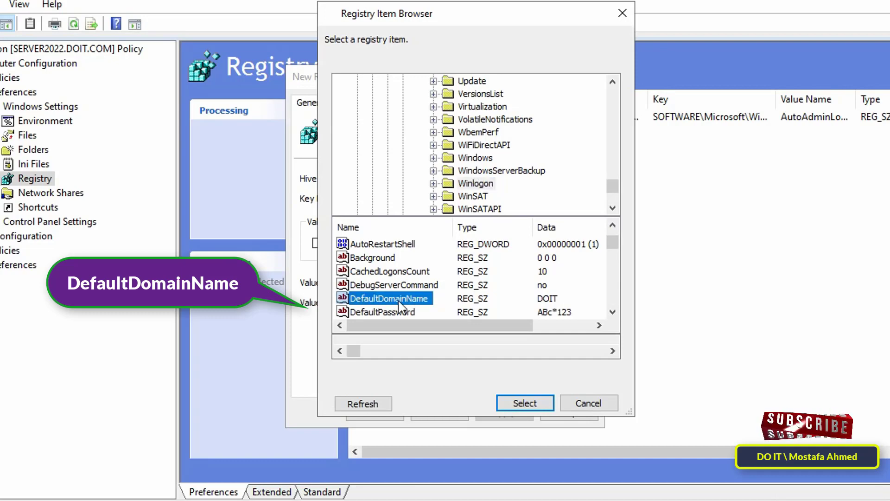
left_click(521, 402)
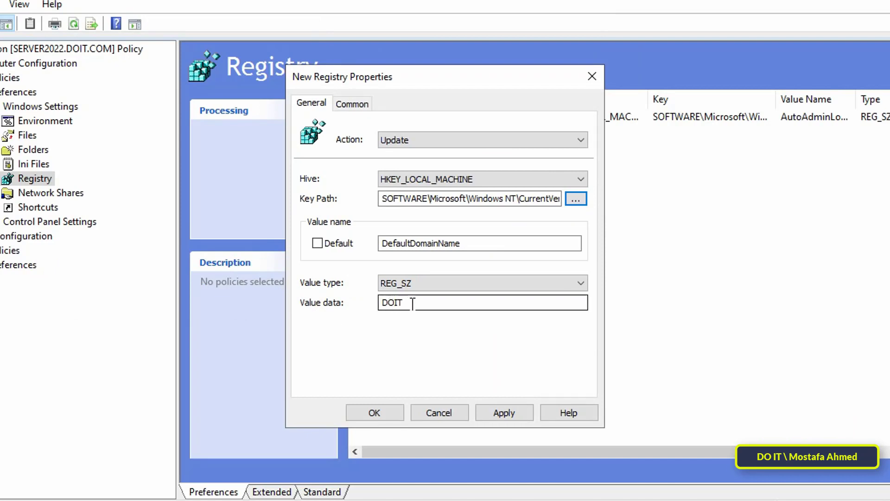
left_click_drag(413, 303, 377, 303)
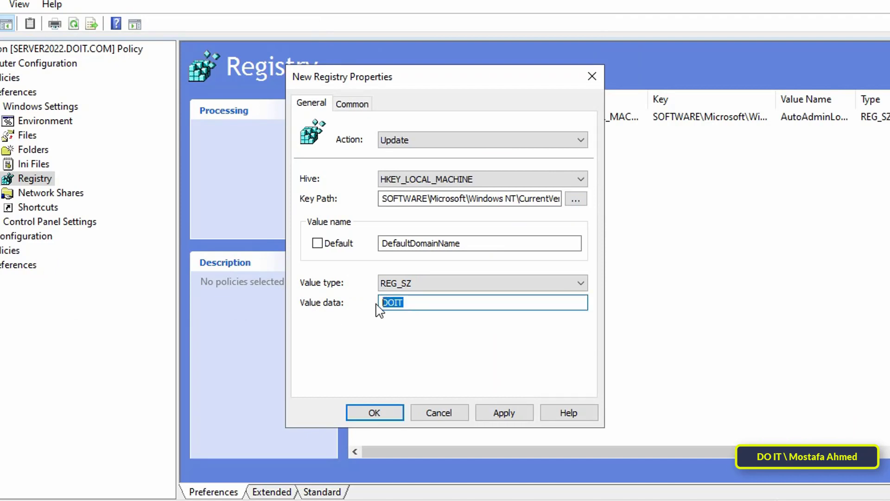
left_click(510, 412)
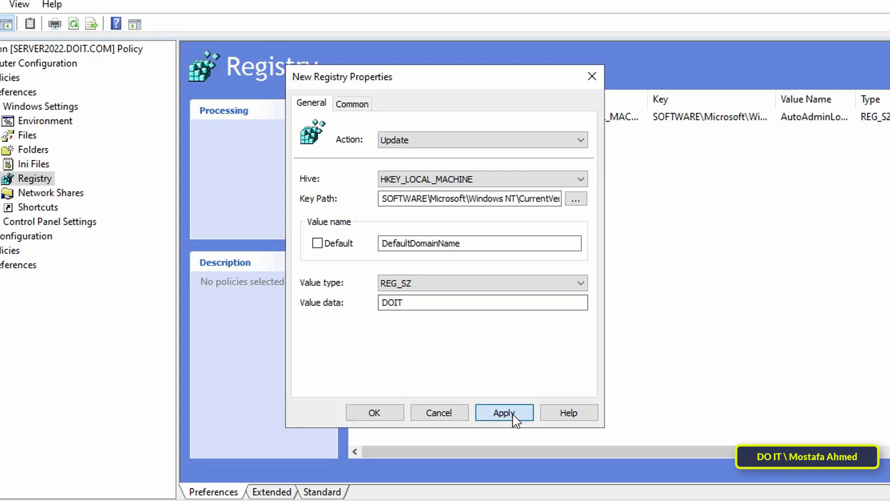
left_click(376, 413)
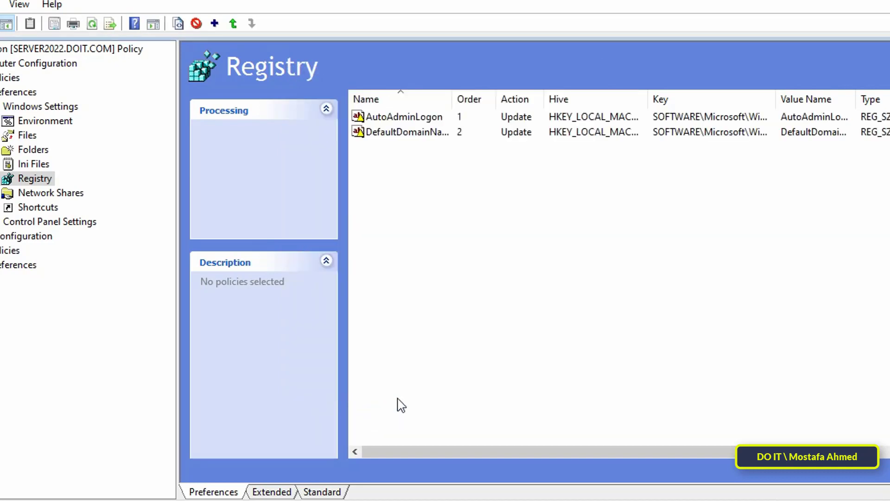
right_click(452, 216)
Start a third registry item and browse to the Winlogon key under HKEY_LOCAL_MACHINE.
mouse_move(527, 227)
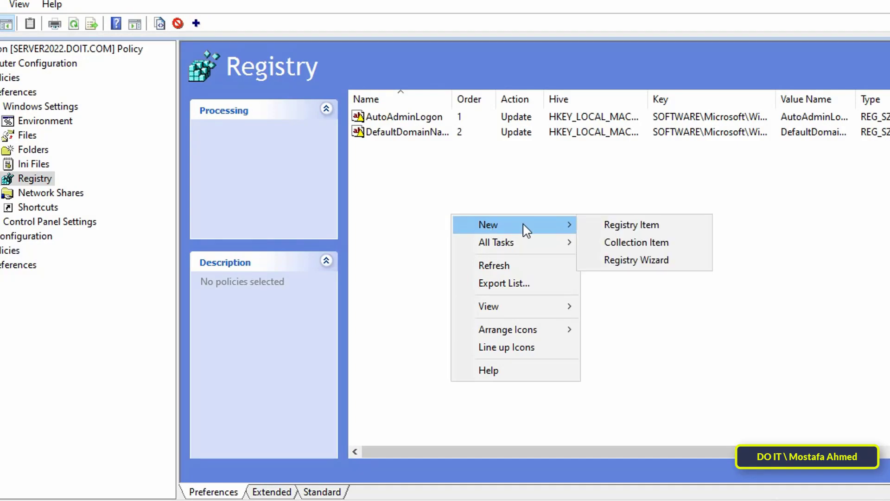
left_click(608, 226)
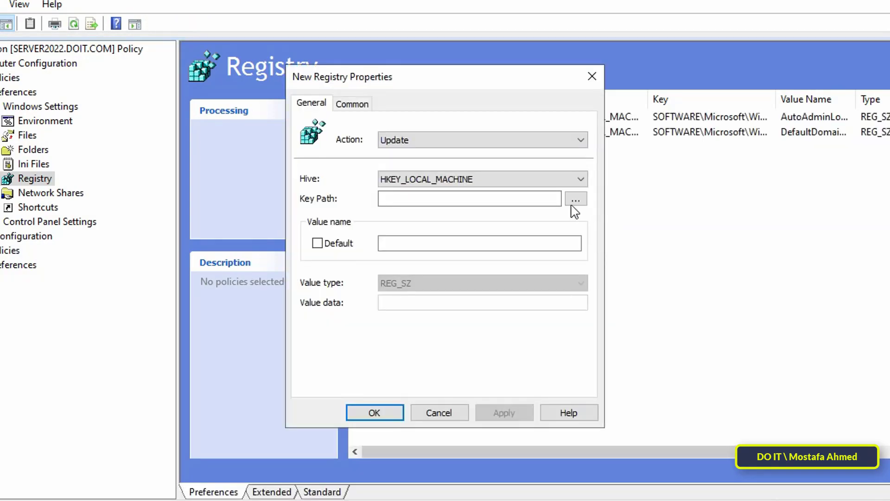
left_click(574, 200)
left_click(467, 123)
double_click(464, 122)
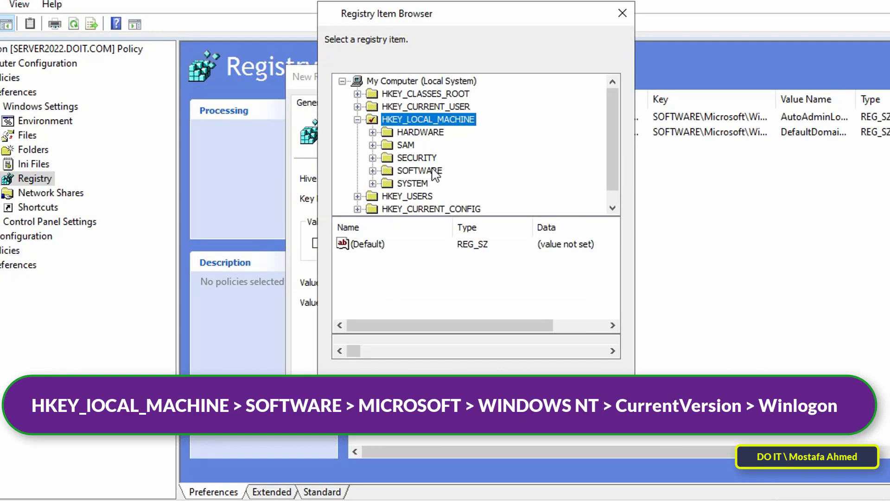
double_click(434, 172)
scroll(471, 178, "down", 3)
scroll(461, 167, "up", 3)
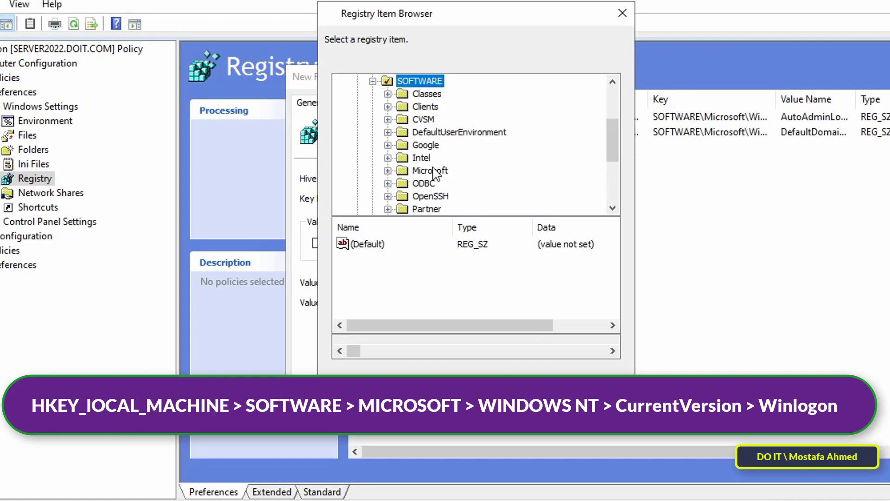
double_click(438, 170)
scroll(500, 175, "down", 5)
scroll(500, 174, "down", 20)
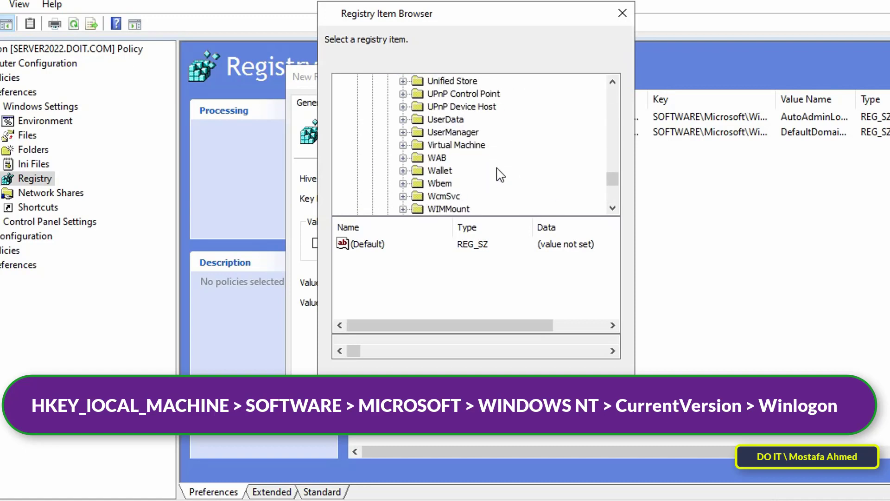
double_click(466, 158)
double_click(483, 171)
scroll(482, 174, "down", 20)
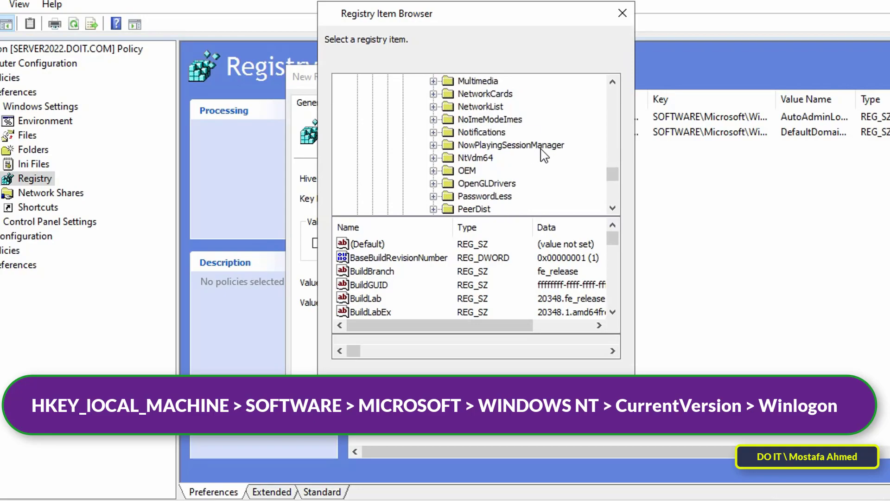
scroll(542, 150, "up", 1)
left_click(481, 171)
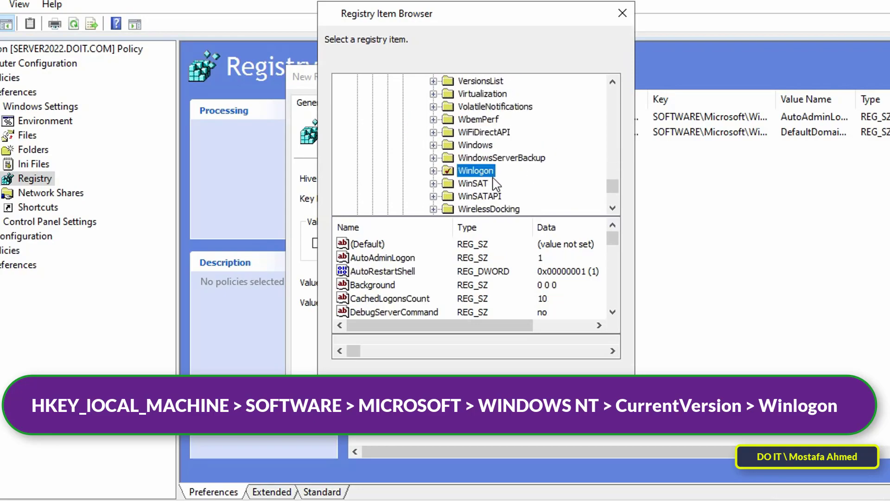
Choose the DefaultUserName value, enter the test account's user name as data, and save.
left_click(612, 311)
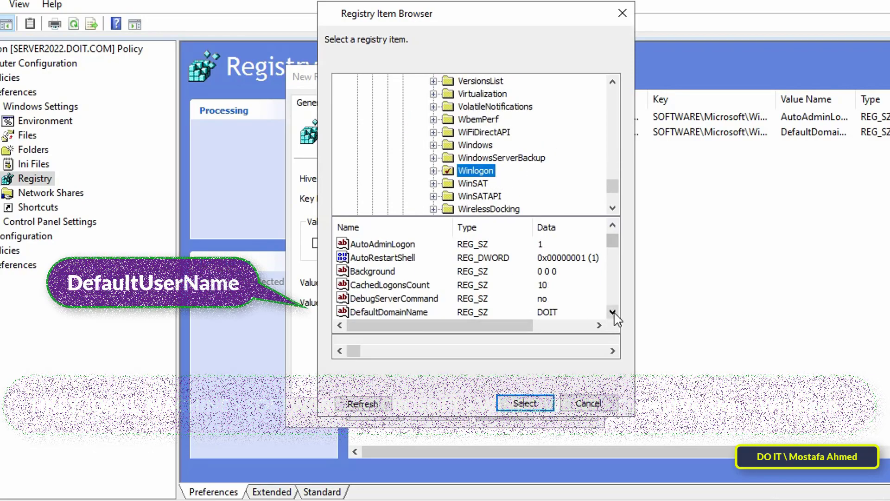
left_click(613, 311)
left_click(613, 312)
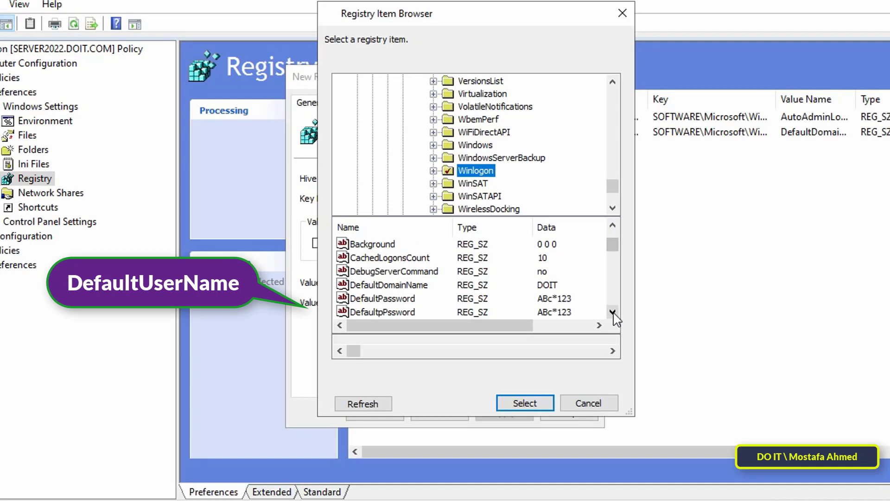
left_click(613, 312)
left_click(612, 312)
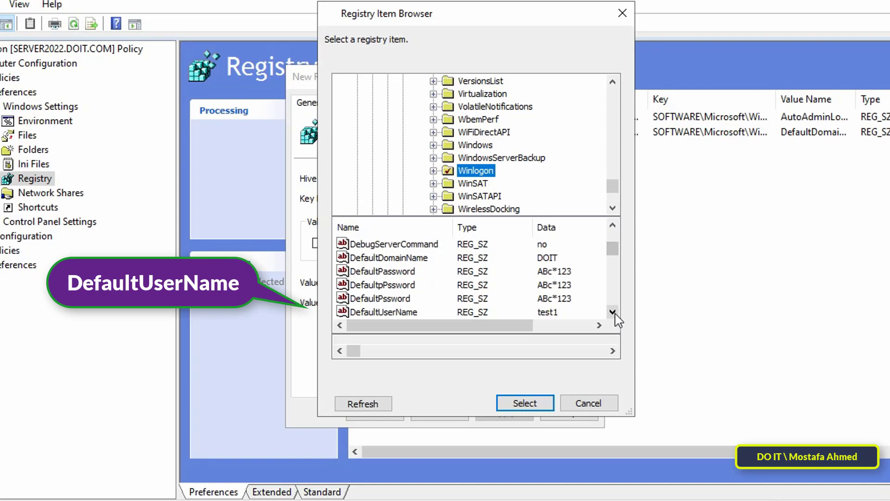
double_click(613, 312)
left_click(382, 286)
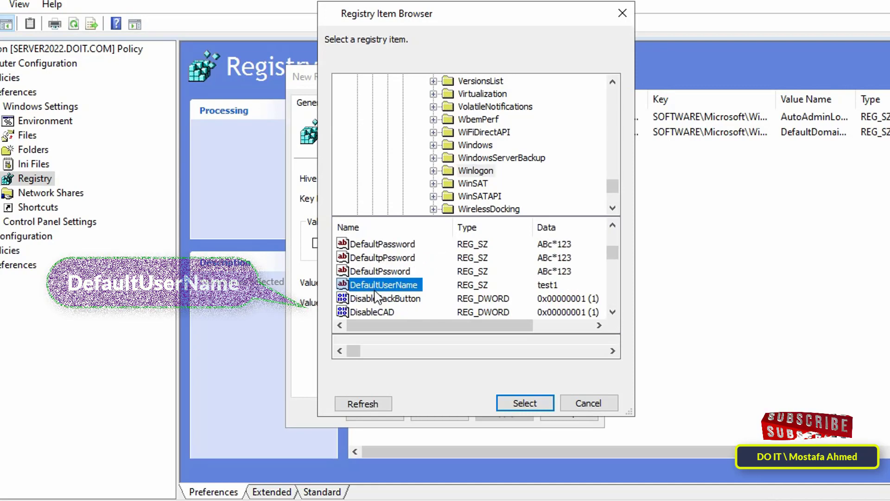
double_click(381, 286)
type("test1")
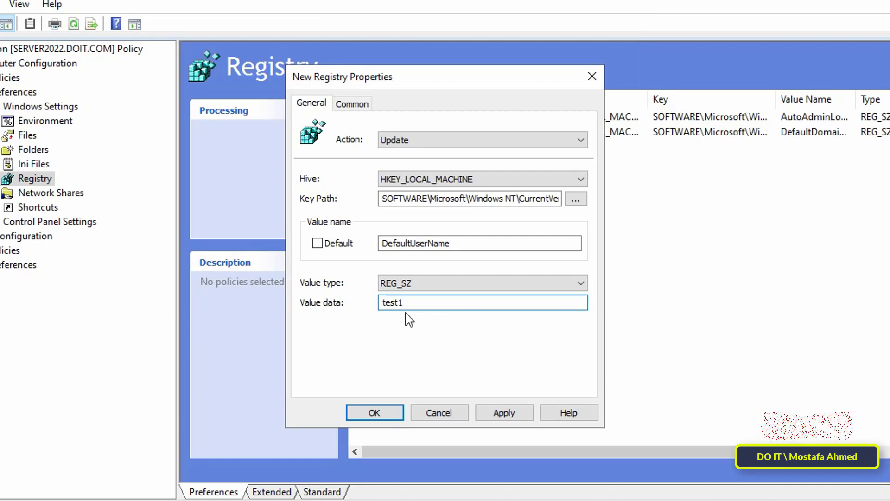
left_click(504, 413)
left_click(389, 418)
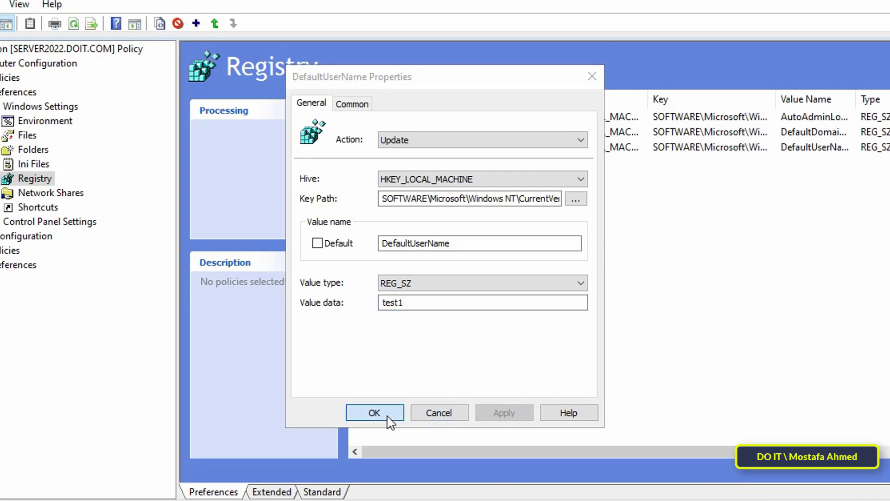
Start a new registry item and browse to HKLM\SOFTWARE\Microsoft\Windows NT\CurrentVersion\Winlogon.
right_click(464, 233)
mouse_move(497, 234)
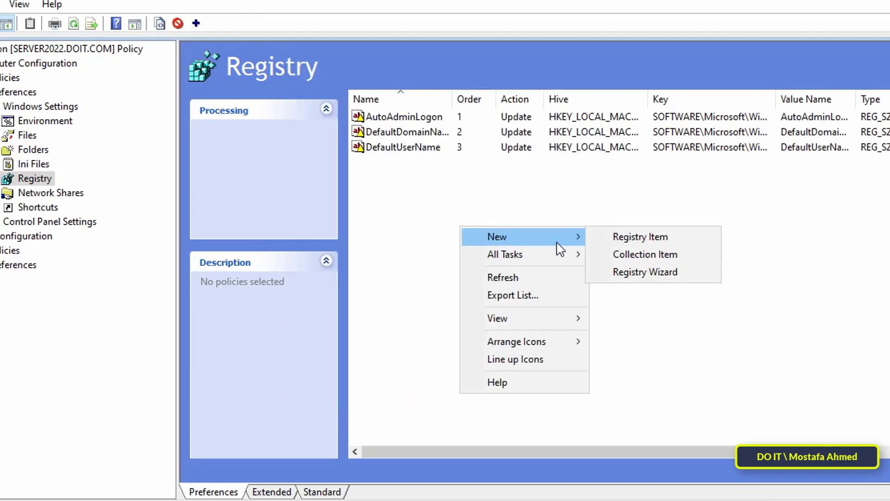
left_click(626, 240)
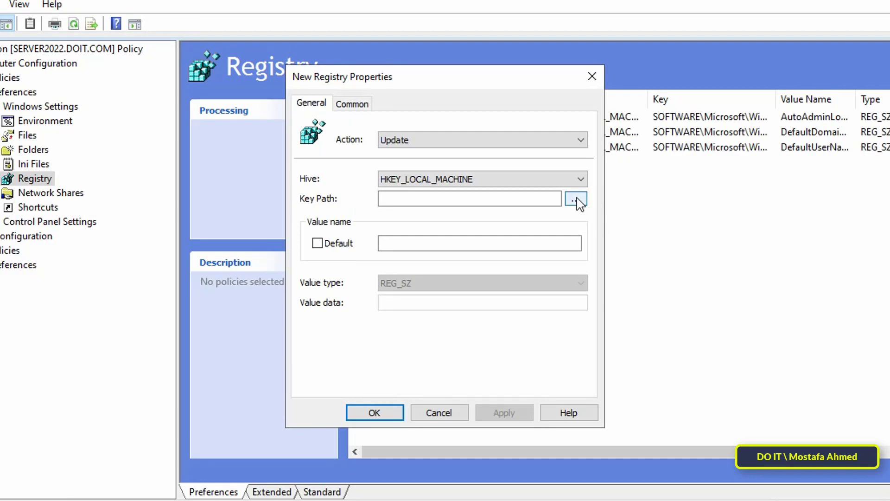
left_click(576, 199)
double_click(452, 119)
double_click(418, 170)
double_click(453, 174)
scroll(500, 179, "down", 20)
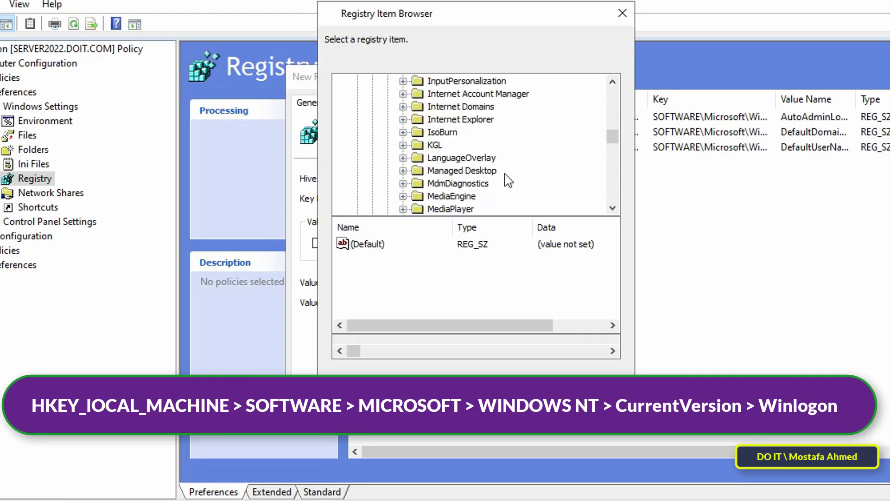
scroll(500, 179, "down", 20)
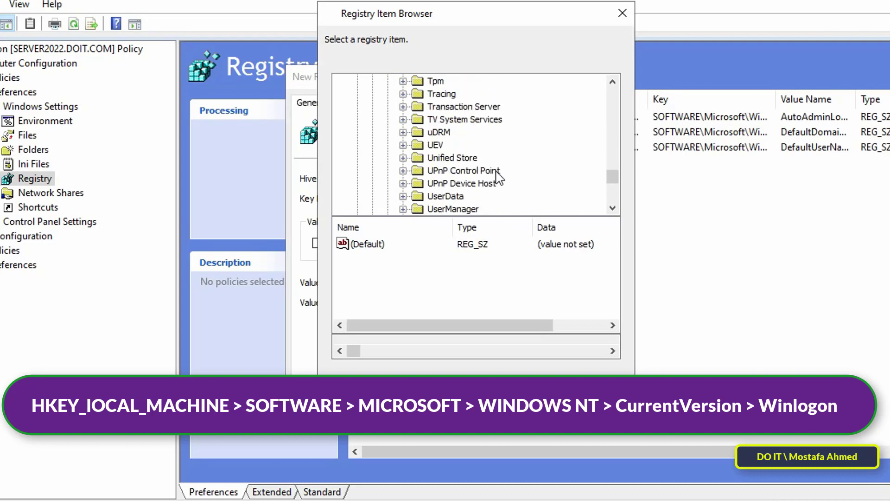
double_click(478, 159)
double_click(470, 171)
scroll(533, 153, "down", 15)
scroll(552, 157, "down", 1)
scroll(540, 161, "up", 2)
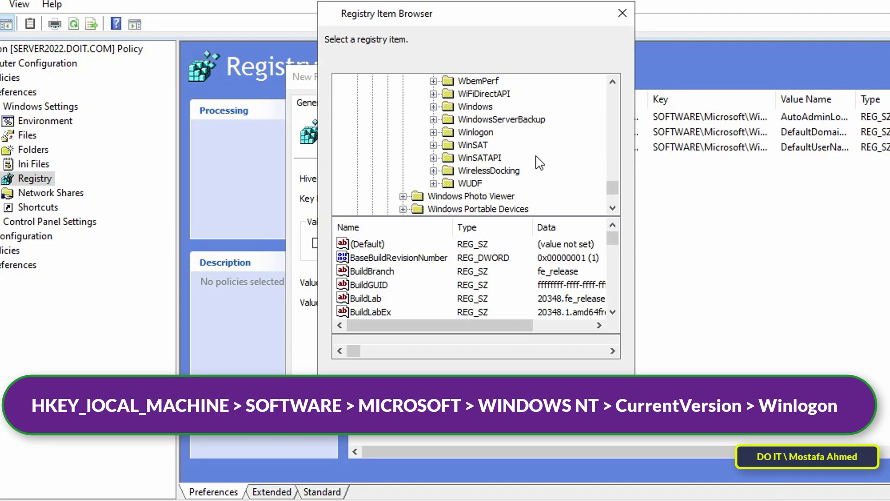
left_click(478, 133)
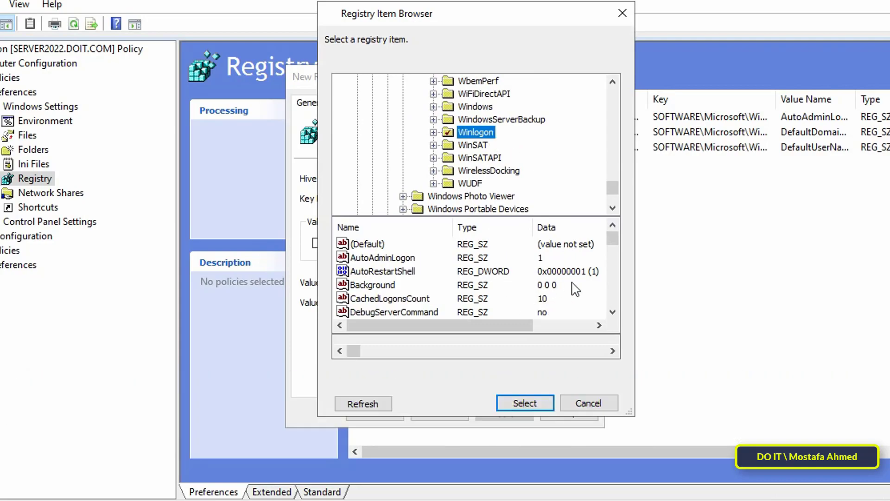
Save a DefaultPassword item holding the account password, then close both Group Policy windows.
left_click(613, 313)
left_click(613, 312)
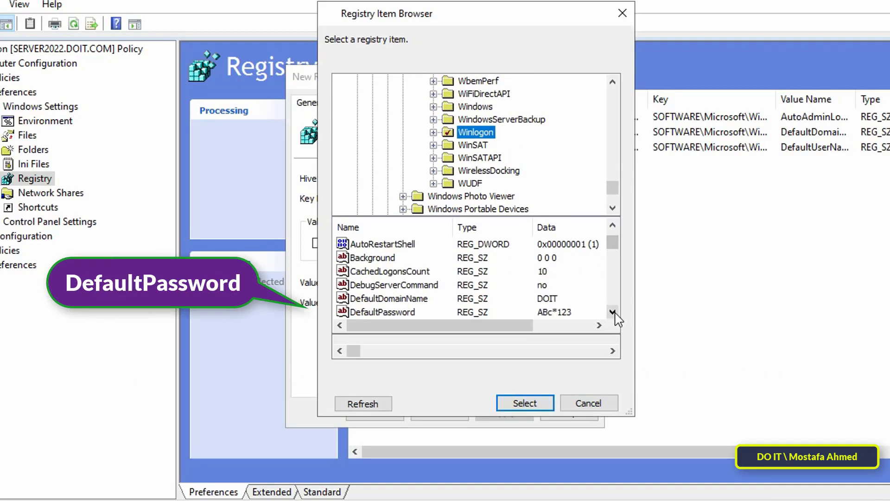
left_click(613, 312)
left_click(408, 300)
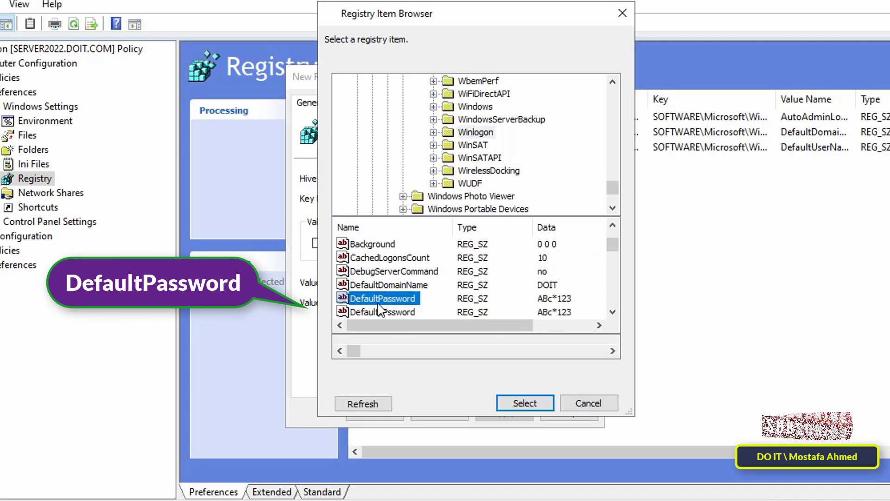
left_click(506, 410)
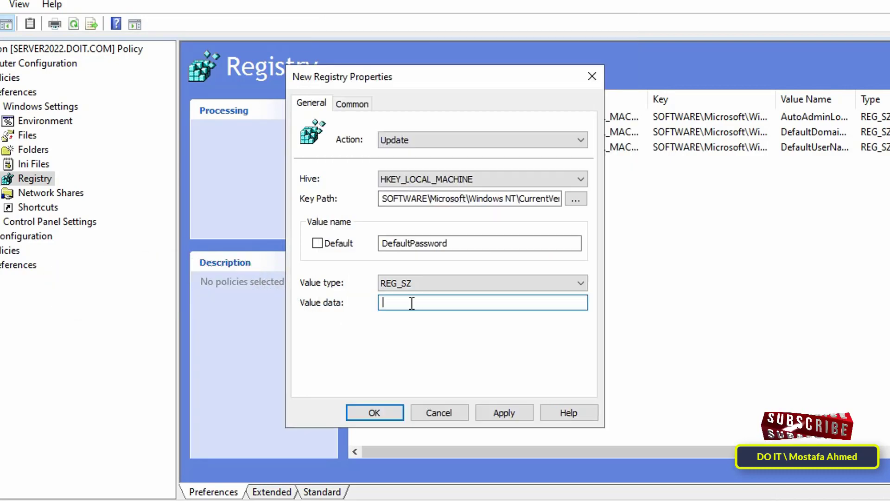
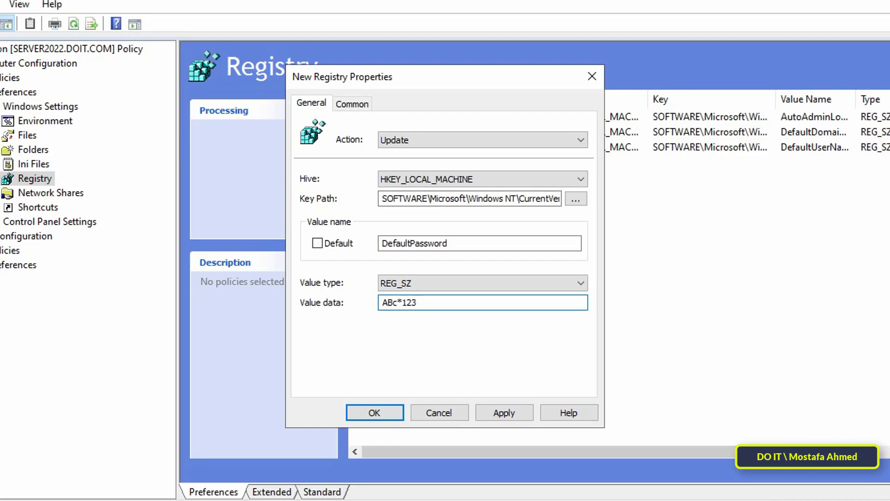
left_click(515, 414)
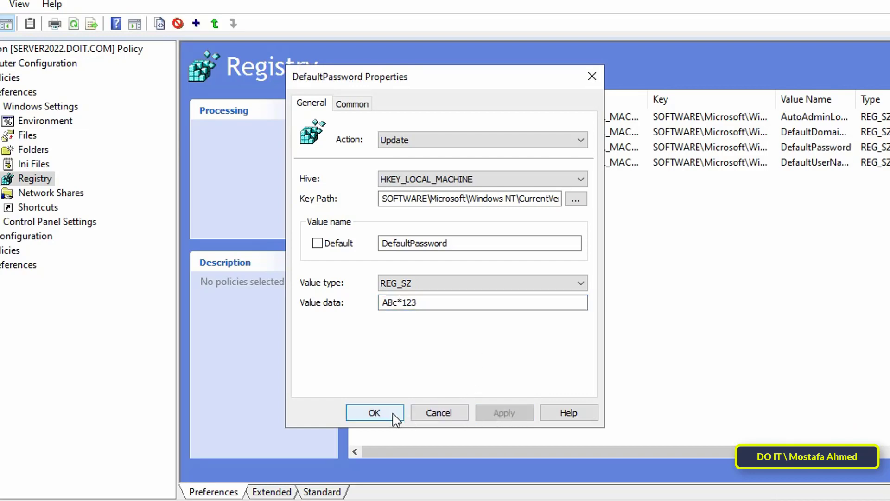
left_click(396, 418)
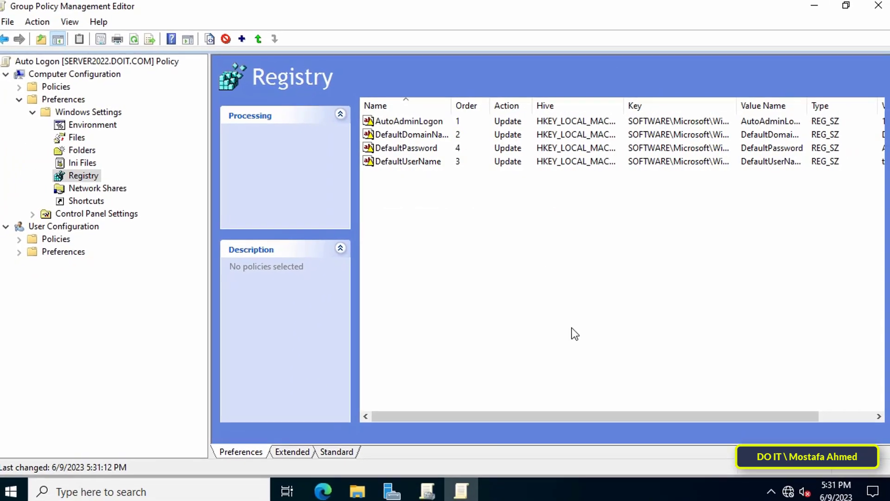
left_click(867, 8)
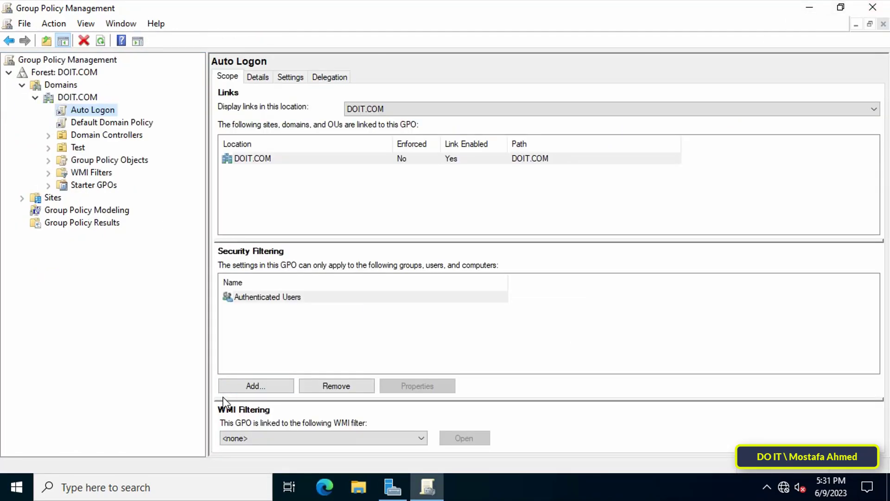
left_click(873, 8)
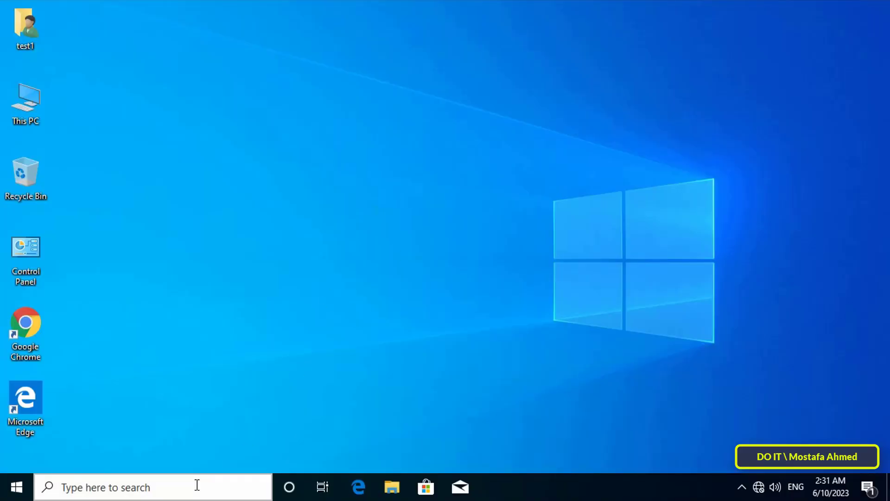
Run gpupdate /force in Command Prompt on the client, then close the window.
left_click(197, 486)
type("cmd")
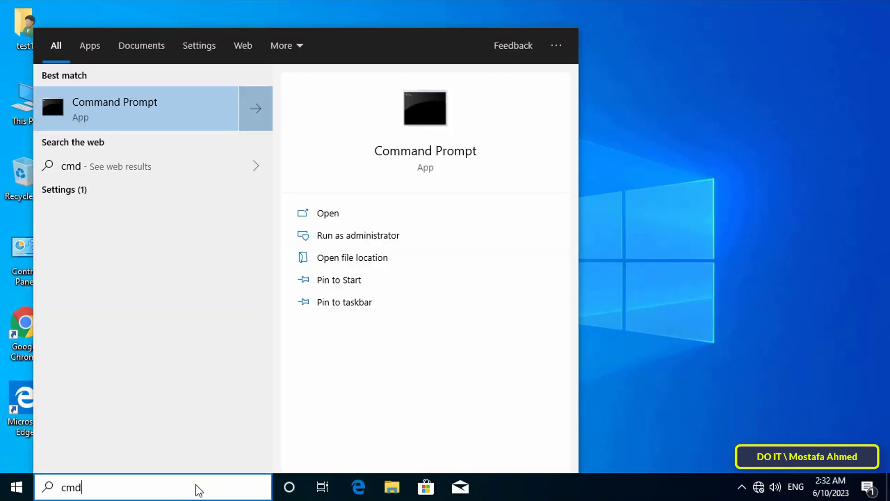
key("Return")
type("gpupdate /force")
key("Return")
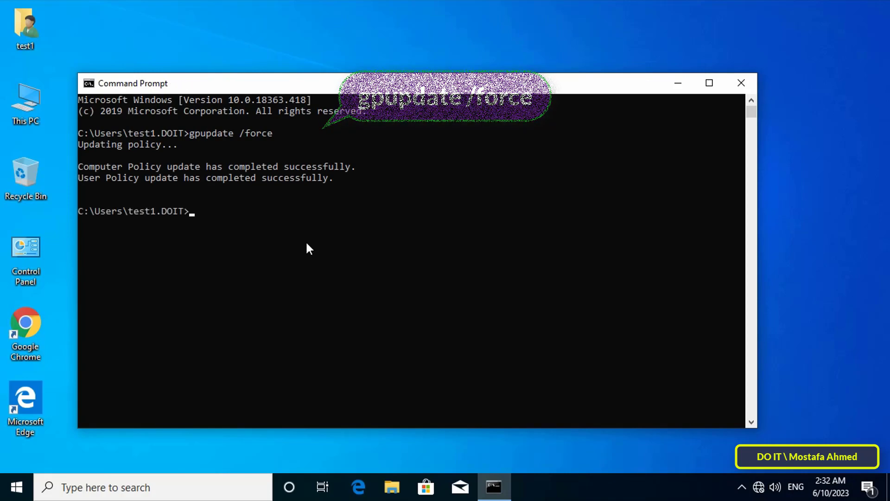
left_click(741, 83)
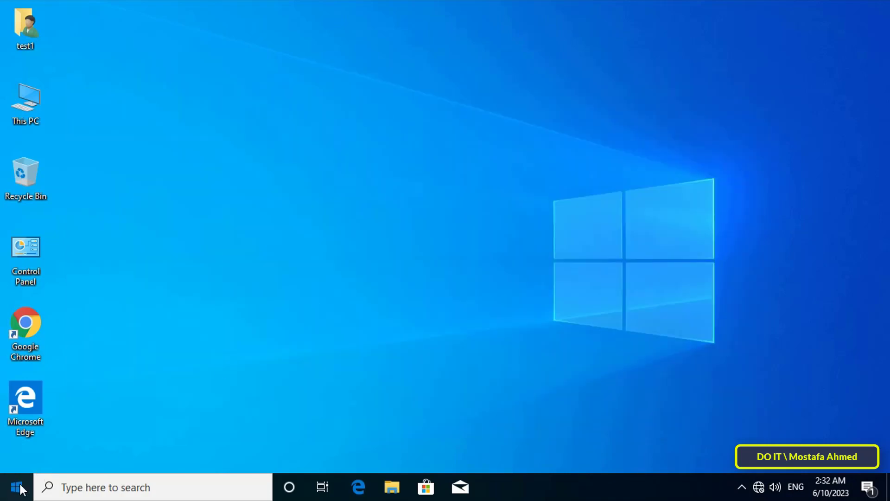